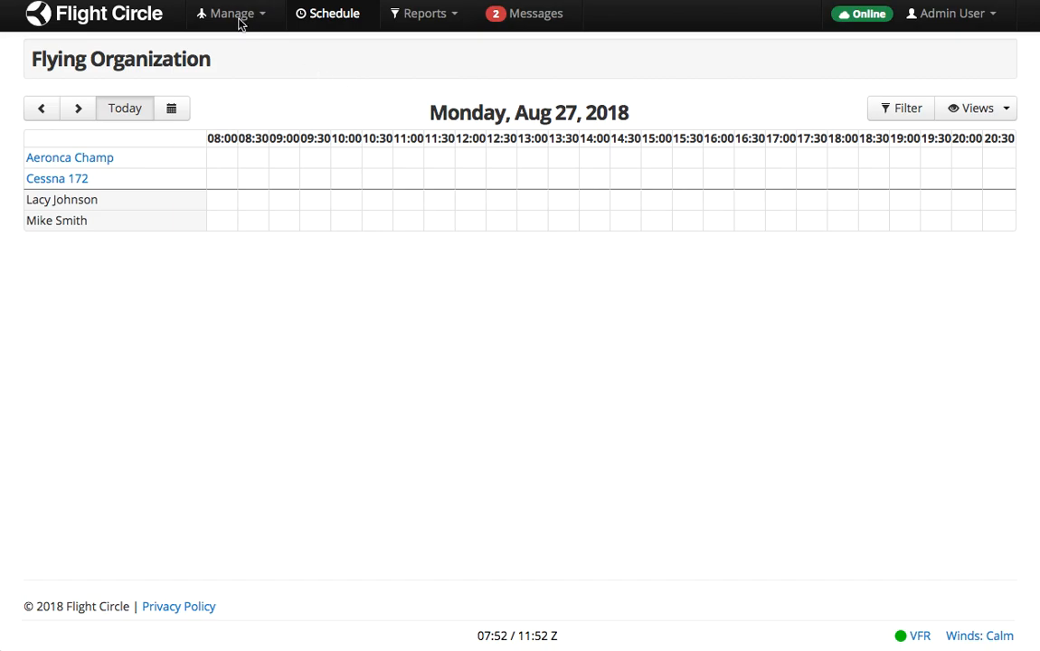
Open the organization's Users list from the Manage menu.
{"action": "left_click", "coordinate": [241, 21]}
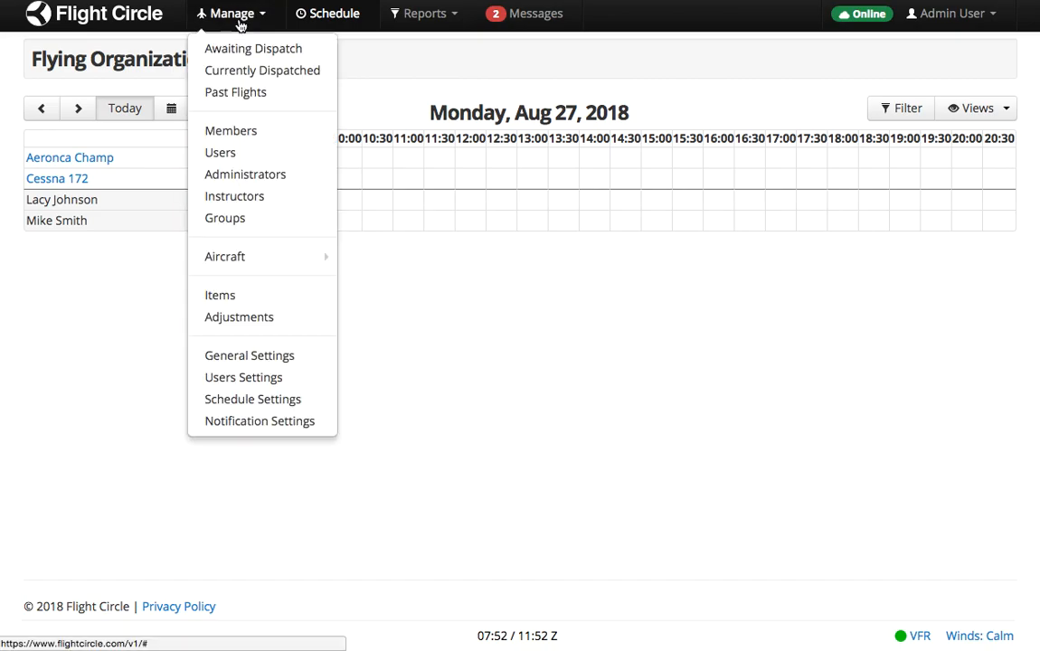
{"action": "left_click", "coordinate": [247, 154]}
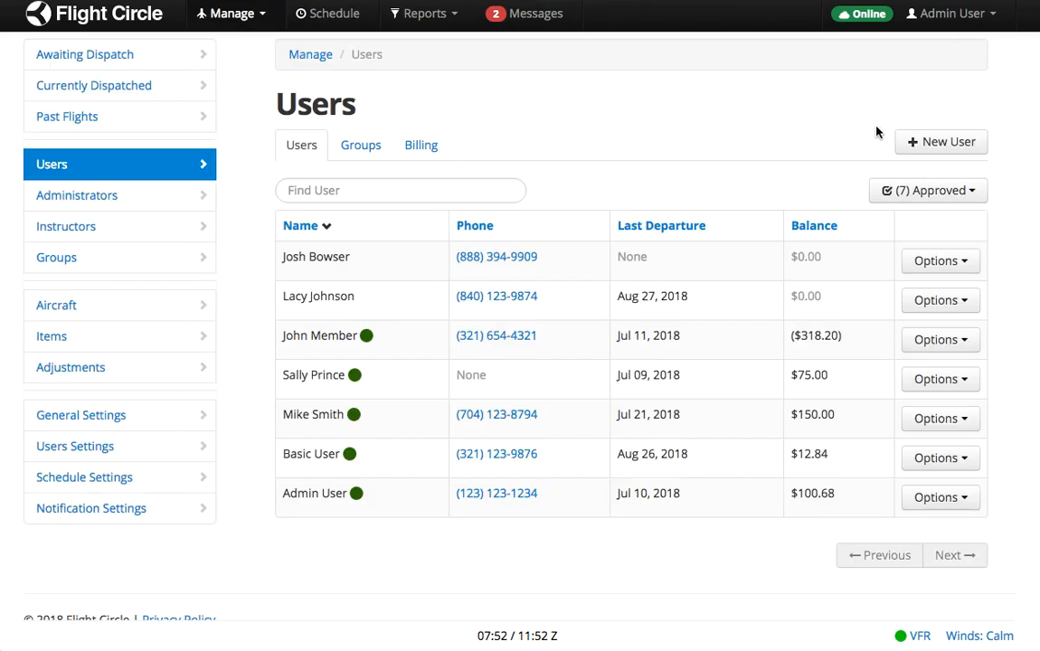
Start a New User and search for the new member's e-mail to find any existing account.
{"action": "left_click", "coordinate": [940, 142]}
{"action": "left_click", "coordinate": [486, 261]}
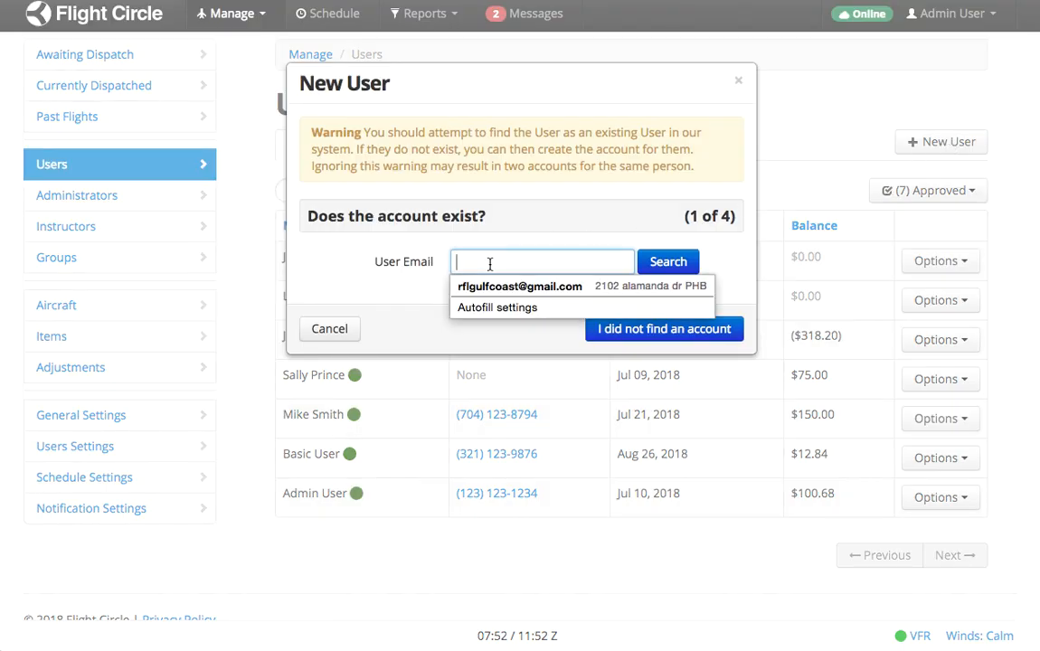
{"action": "type", "text": "testroger"}
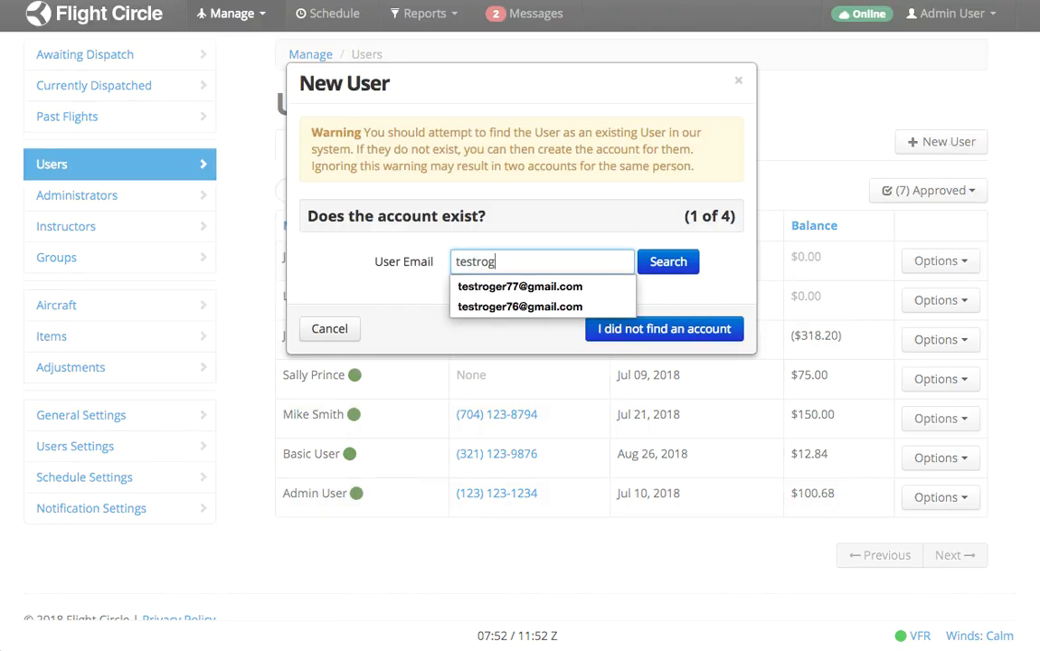
{"action": "left_click", "coordinate": [492, 285]}
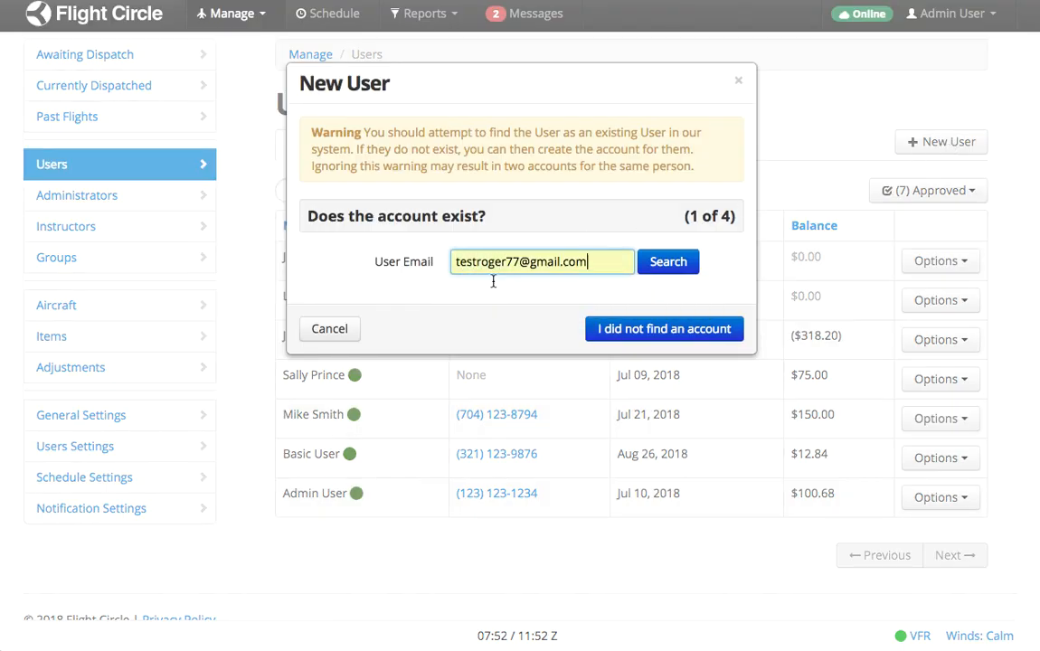
{"action": "left_click", "coordinate": [697, 264]}
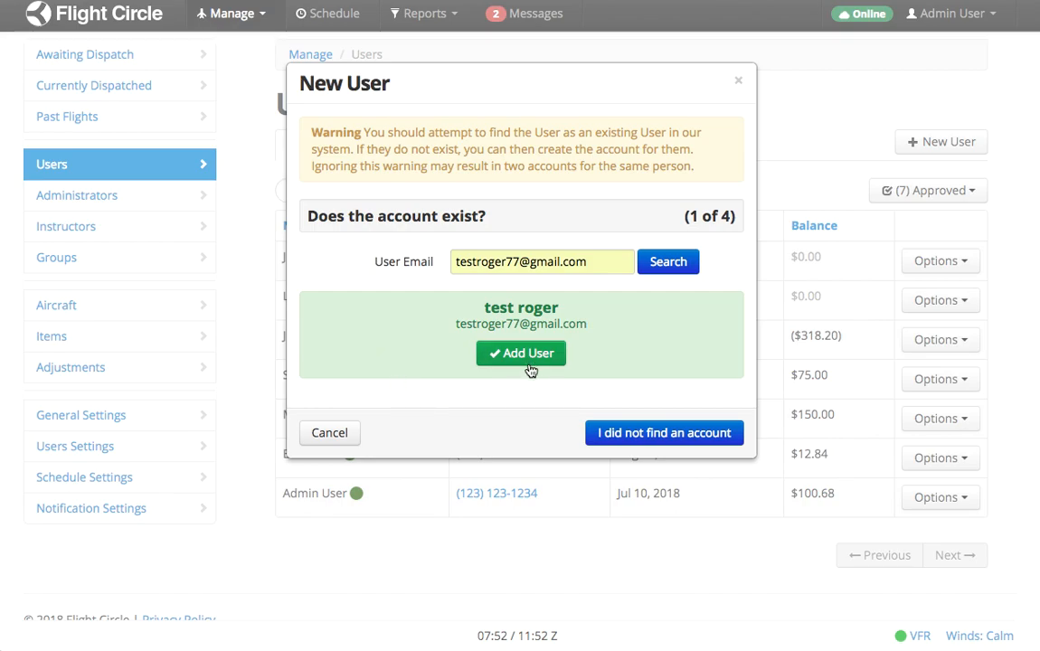
Continue to the details page and enter the new user's first and last name.
{"action": "left_click", "coordinate": [621, 434]}
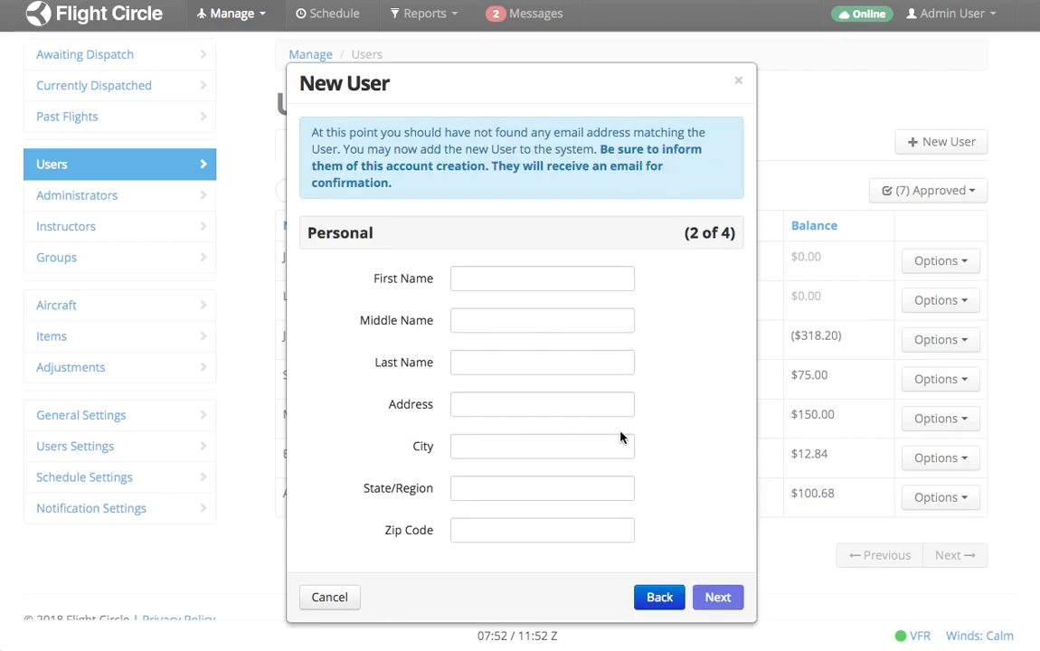
{"action": "left_click", "coordinate": [499, 281]}
{"action": "type", "text": "test"}
{"action": "key", "text": "Tab"}
{"action": "key", "text": "Tab"}
{"action": "type", "text": "roger"}
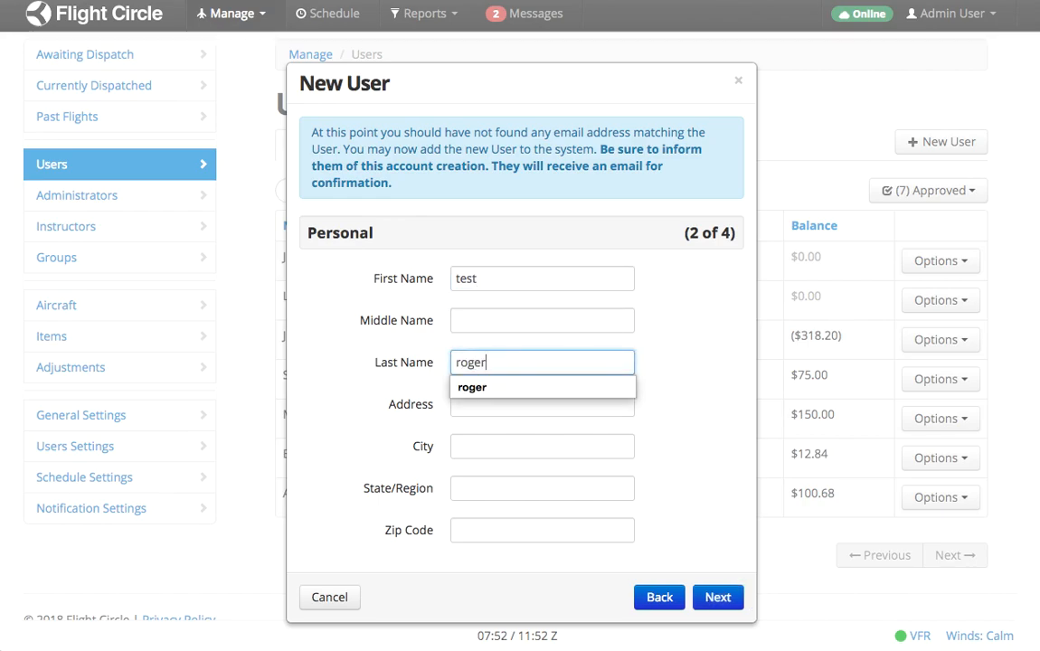
{"action": "key", "text": "Tab"}
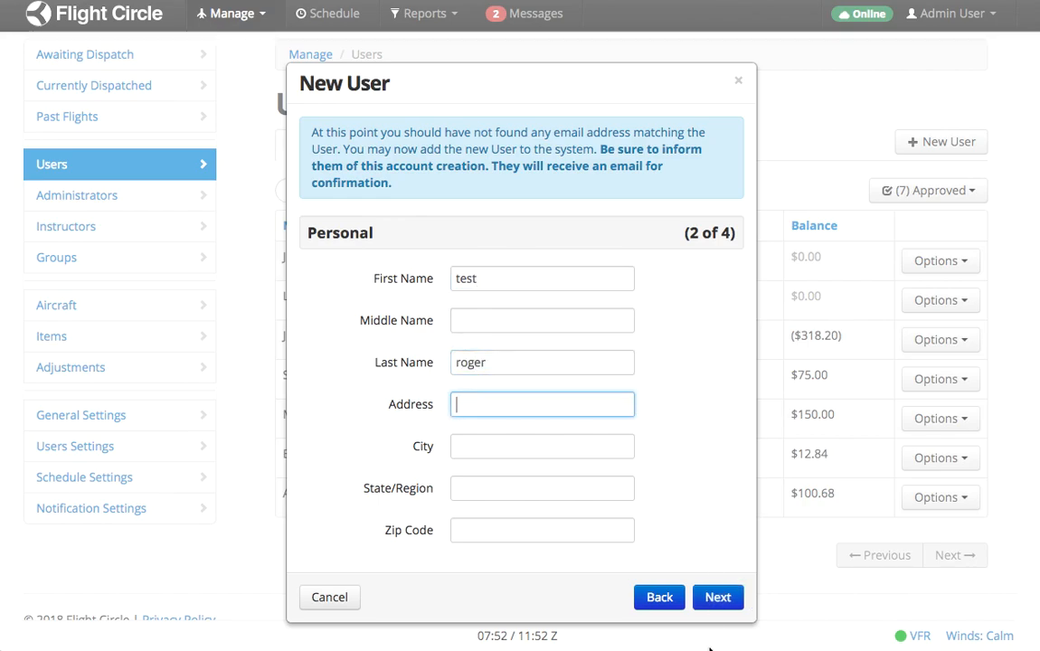
Advance through the remaining pages to Login Account, then close the New User dialog.
{"action": "left_click", "coordinate": [719, 597]}
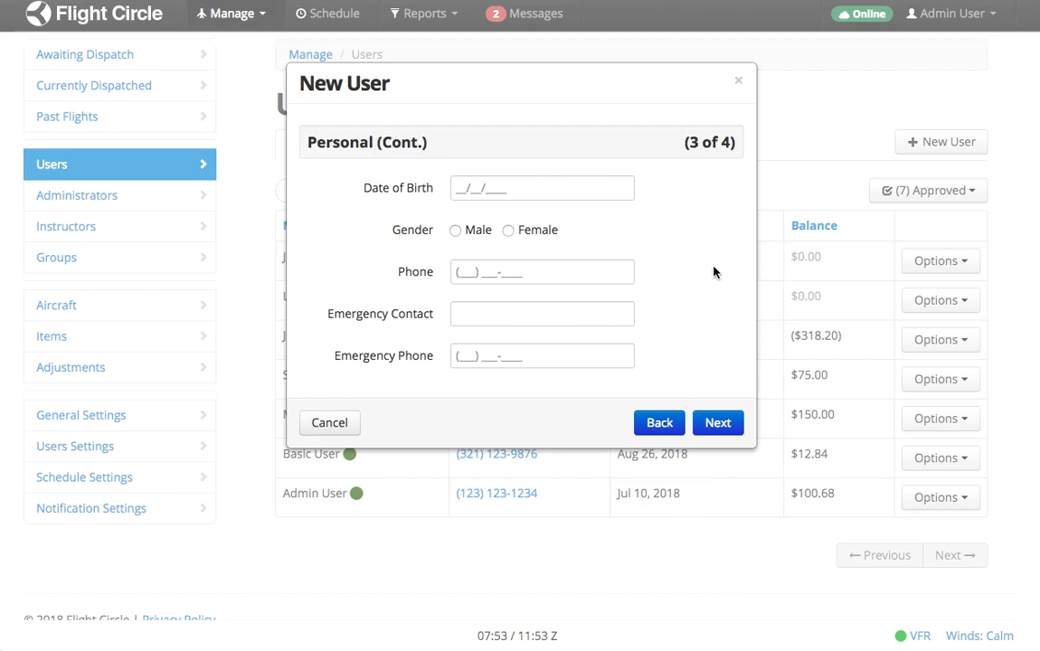
{"action": "left_click", "coordinate": [721, 422]}
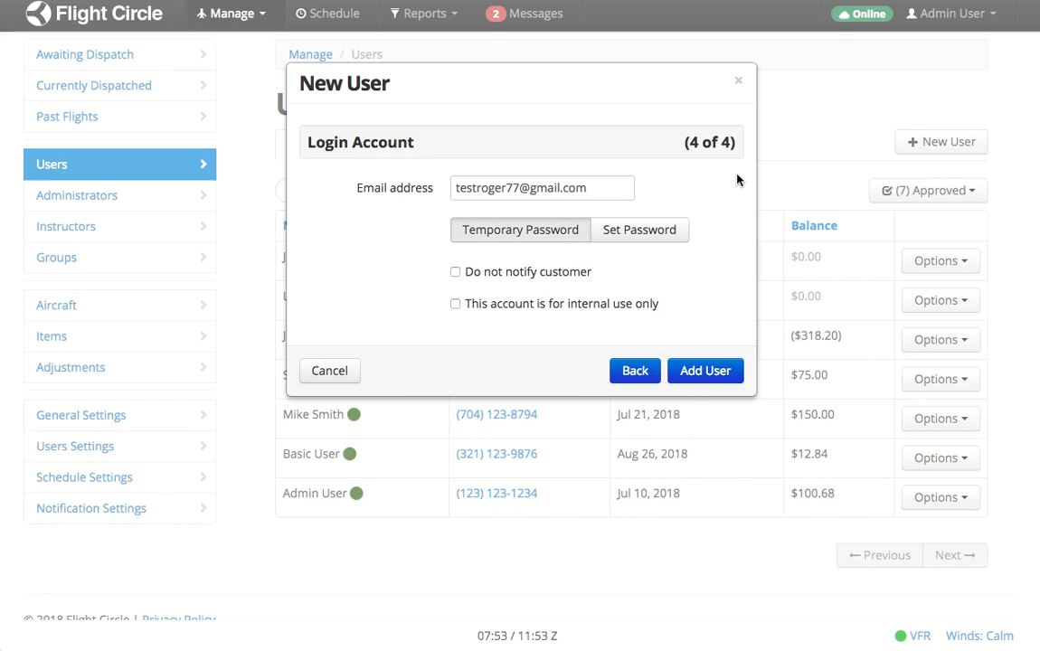
{"action": "left_click", "coordinate": [739, 83]}
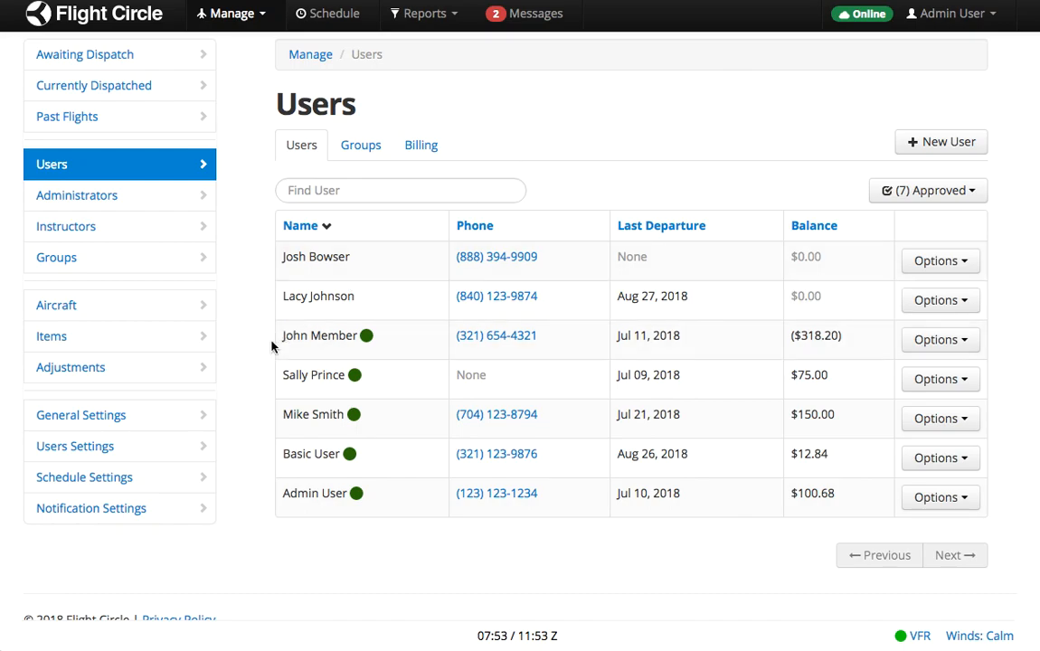
{"action": "left_click", "coordinate": [305, 461]}
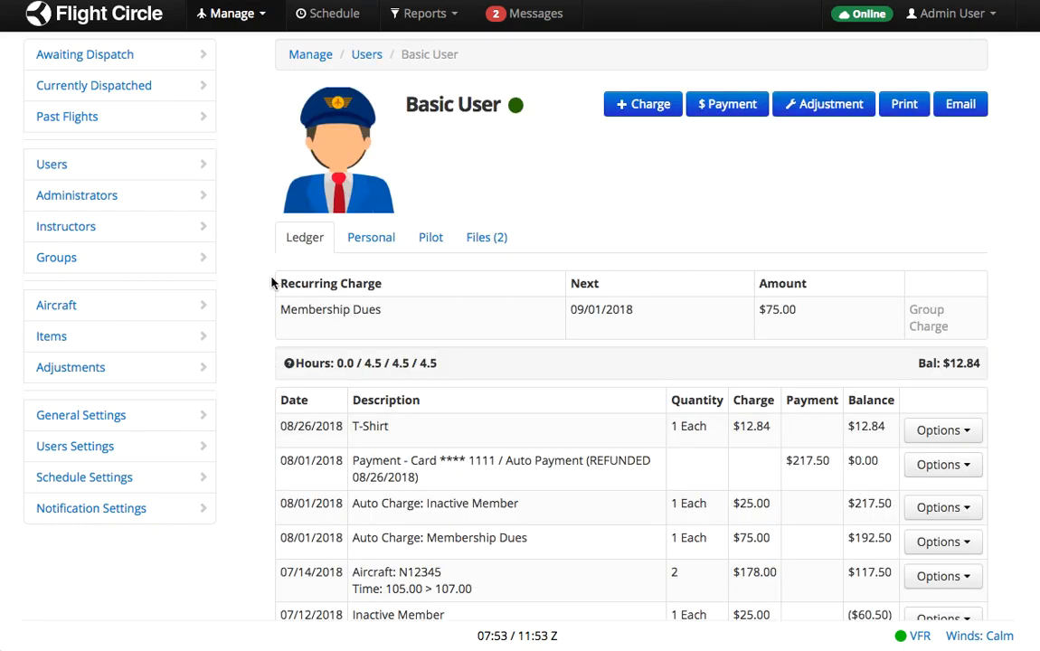
{"action": "scroll", "coordinate": [240, 416], "scroll_direction": "down", "scroll_amount": 2}
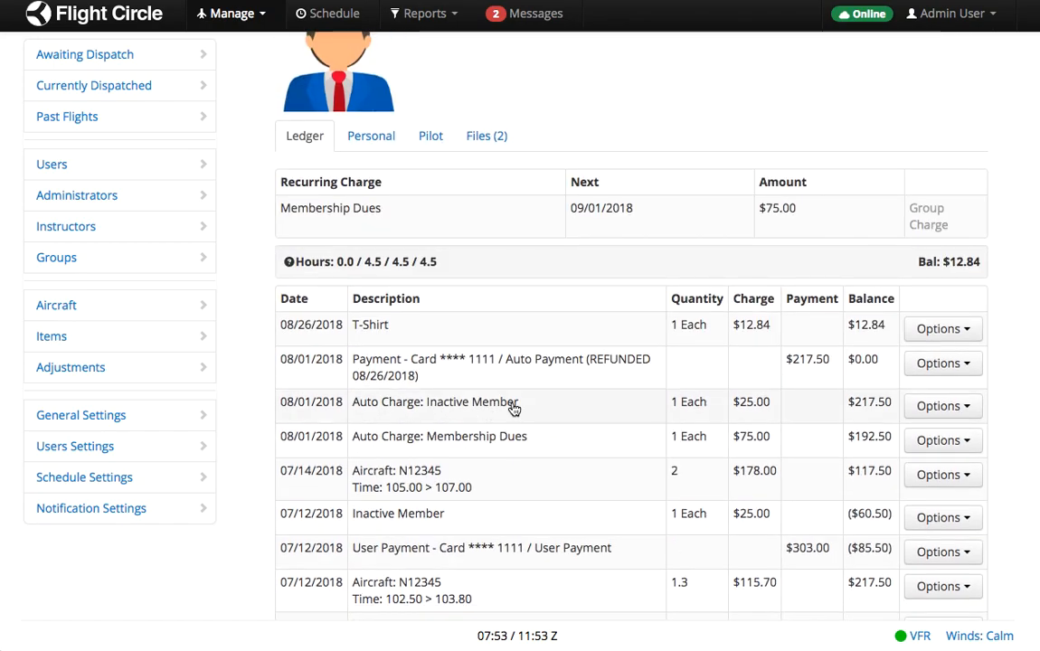
{"action": "scroll", "coordinate": [514, 409], "scroll_direction": "up", "scroll_amount": 2}
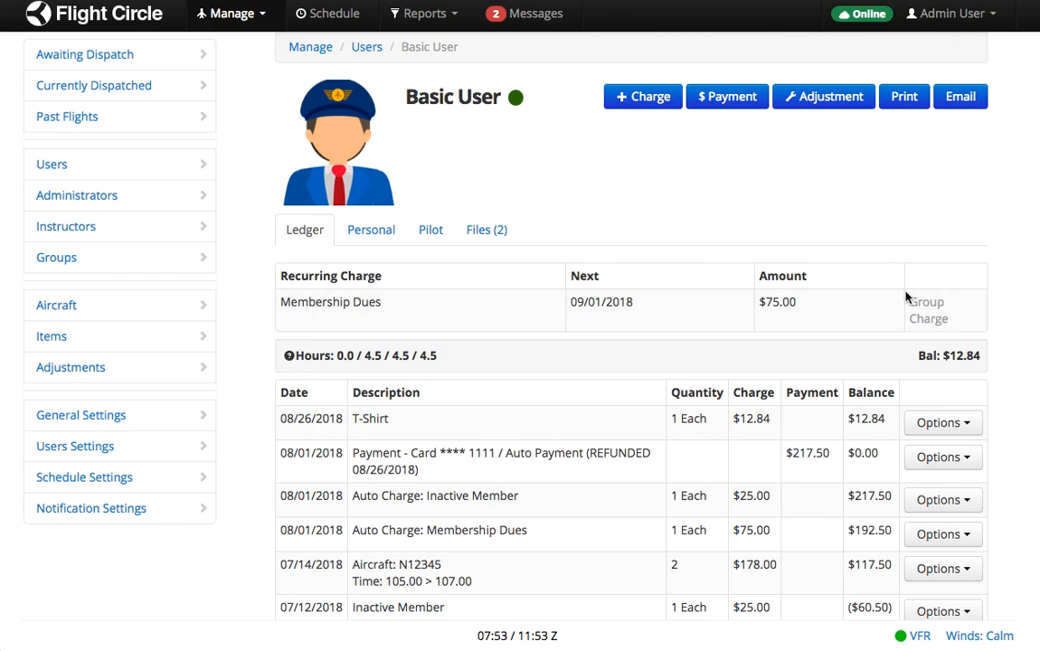
Open the payment form and review the Cards Filed and Auto Pay tabs.
{"action": "left_click", "coordinate": [728, 104]}
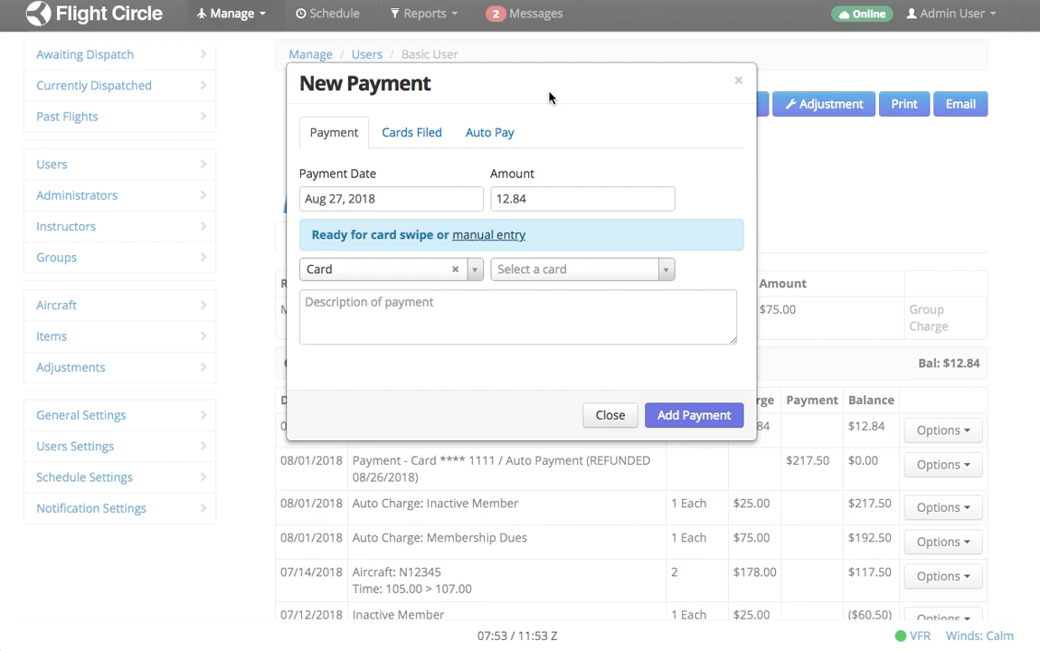
{"action": "left_click", "coordinate": [408, 137]}
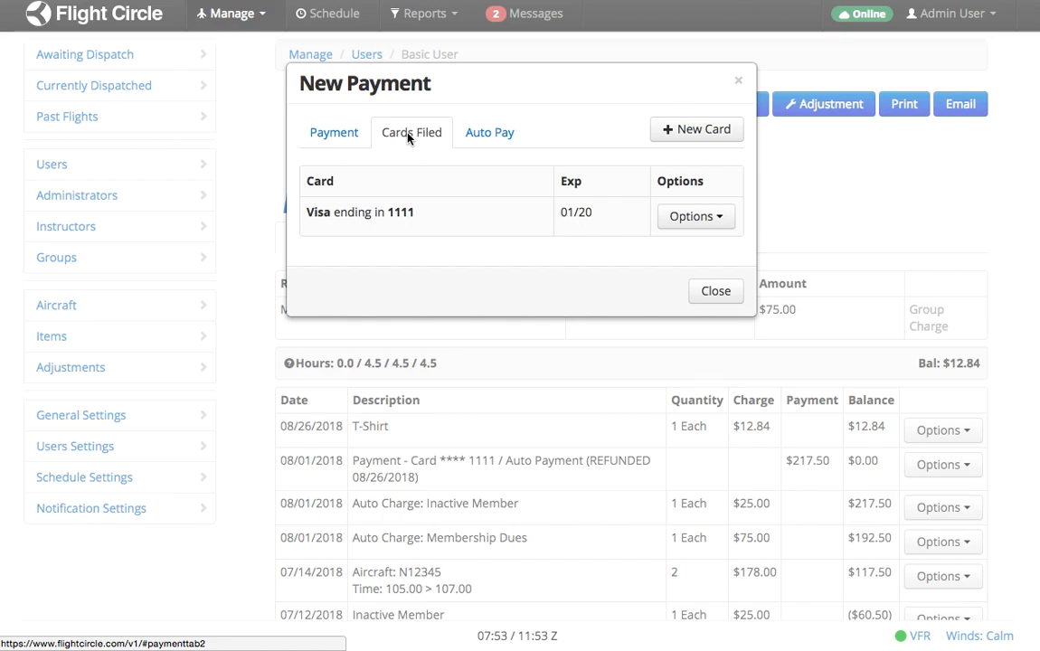
{"action": "left_click", "coordinate": [506, 135]}
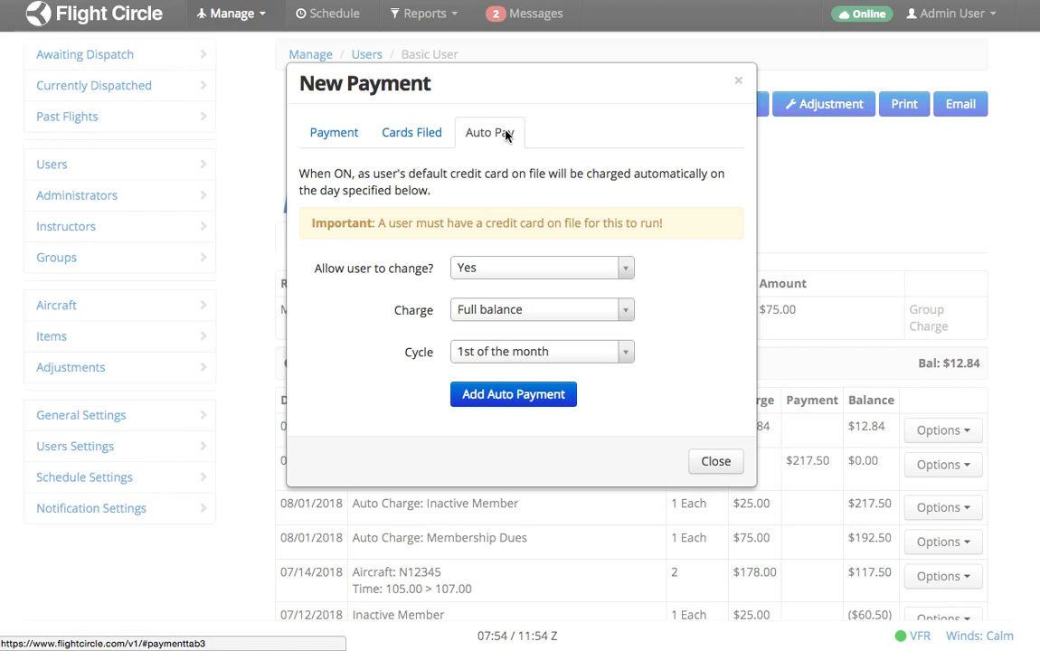
Record a $20.00 Cash payment on Basic User's ledger.
{"action": "left_click", "coordinate": [322, 127]}
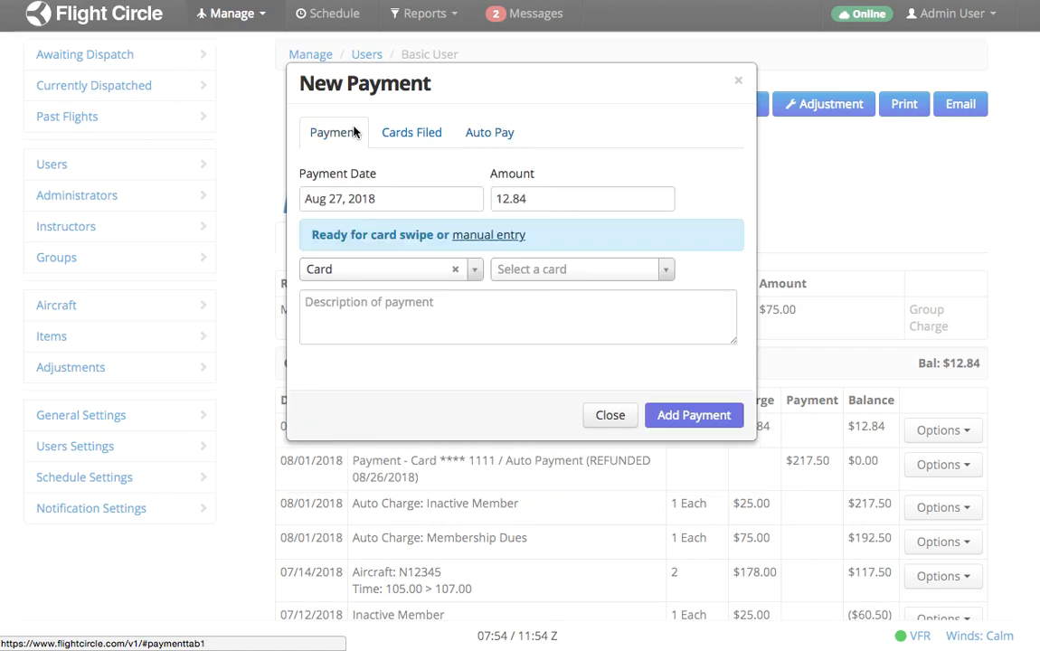
{"action": "left_click", "coordinate": [474, 269]}
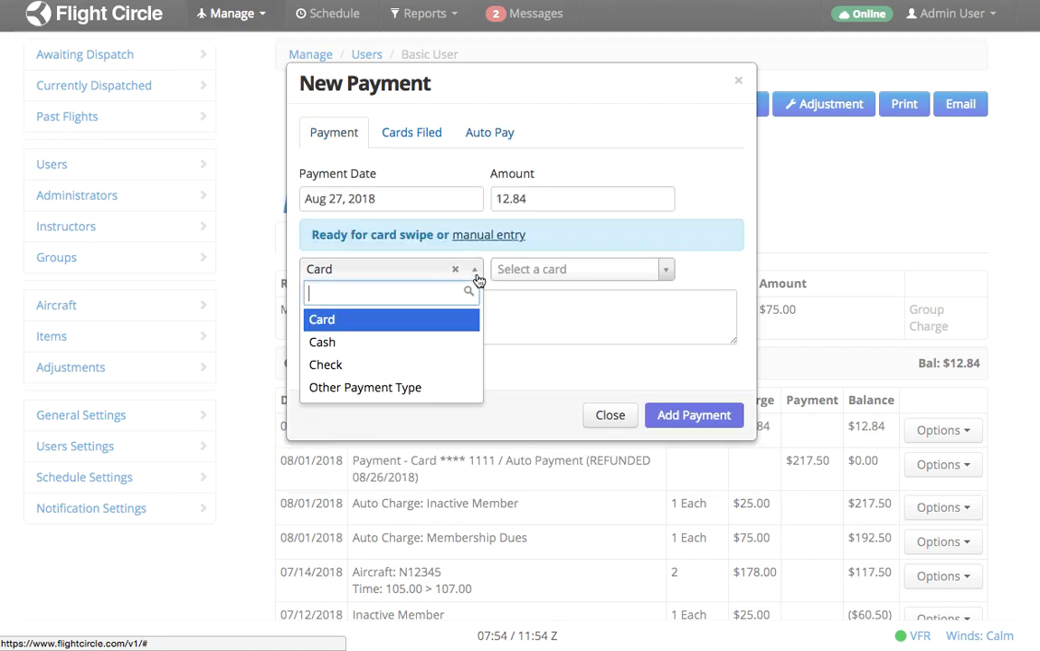
{"action": "left_click", "coordinate": [370, 349]}
{"action": "double_click", "coordinate": [560, 199]}
{"action": "type", "text": "20.00"}
{"action": "left_click", "coordinate": [677, 418]}
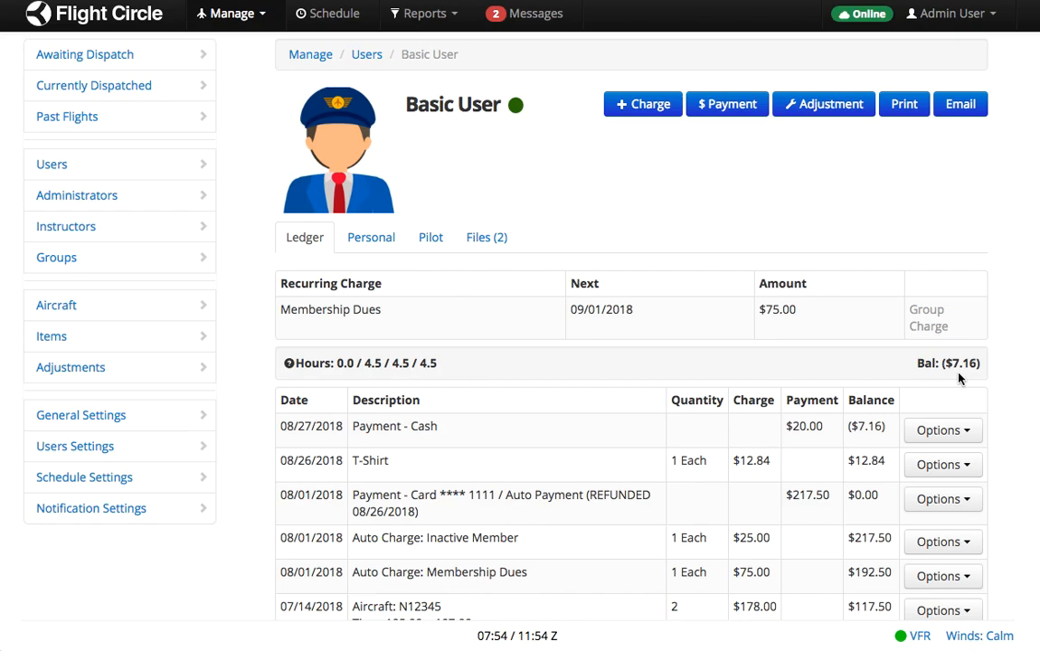
Open a New Adjustment, check its type list, and close it without saving.
{"action": "left_click", "coordinate": [813, 114]}
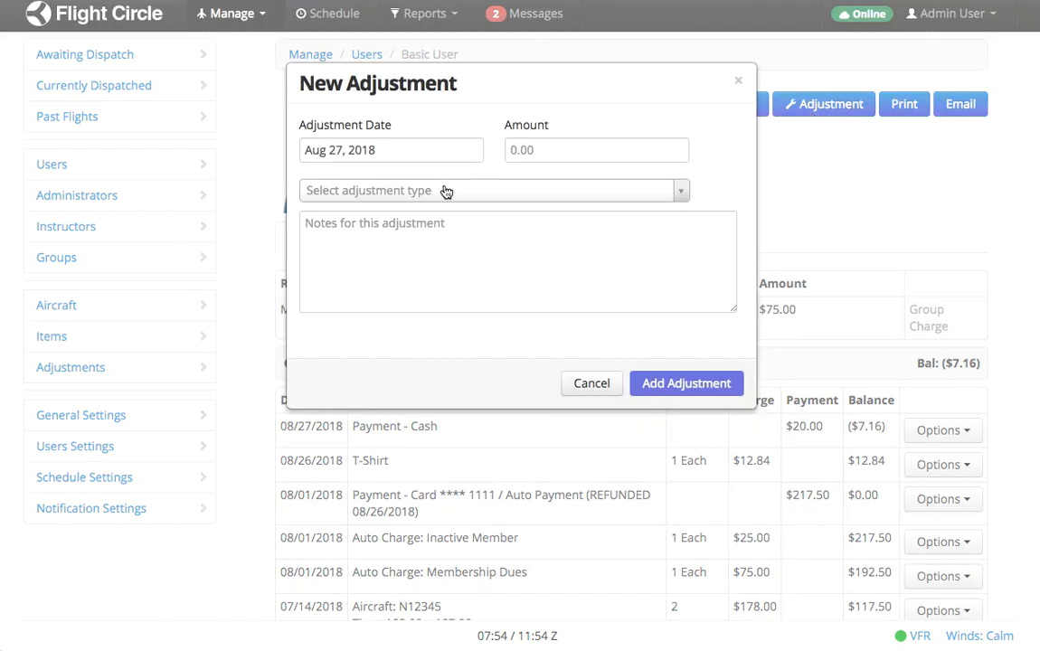
{"action": "left_click", "coordinate": [428, 192]}
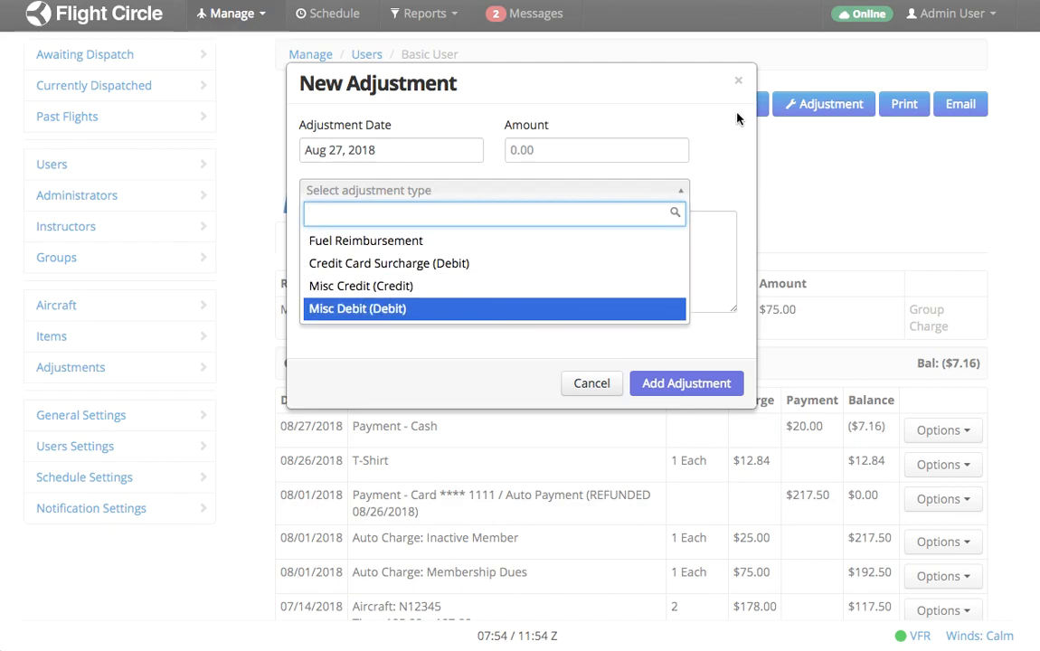
{"action": "left_click", "coordinate": [737, 83]}
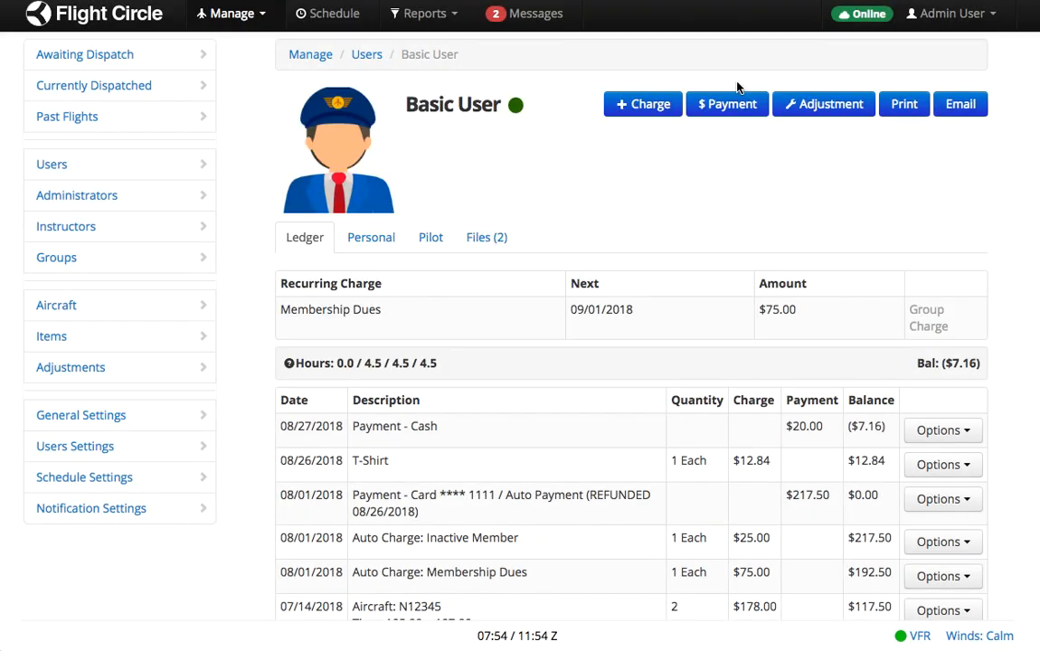
Open a new charge, look at the chargeable items, and close it without adding anything.
{"action": "left_click", "coordinate": [634, 106]}
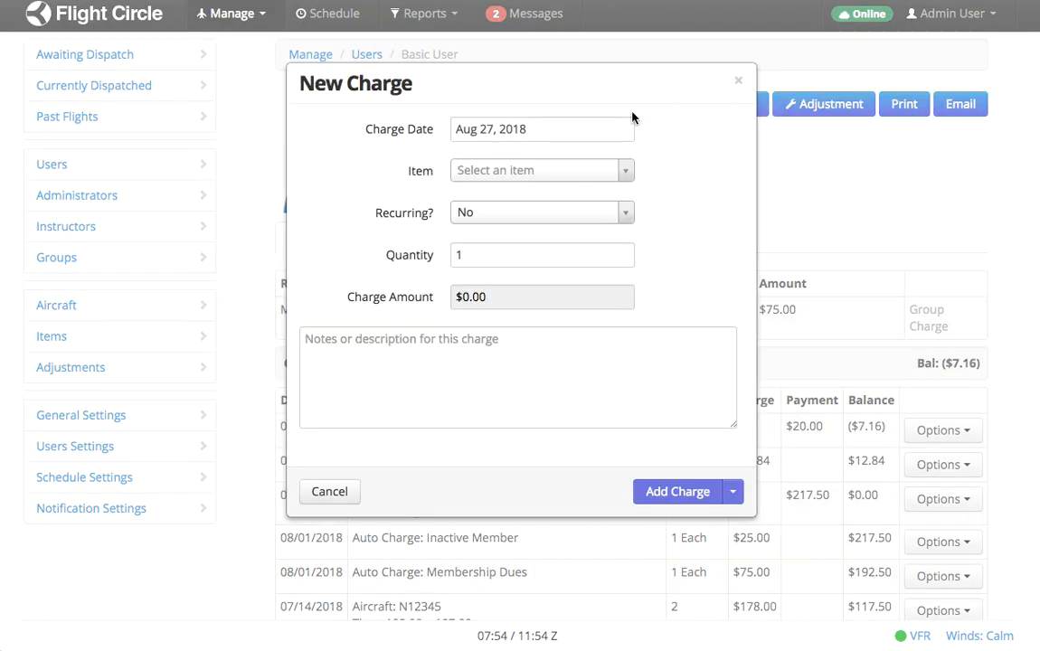
{"action": "left_click", "coordinate": [624, 170]}
{"action": "left_click", "coordinate": [706, 132]}
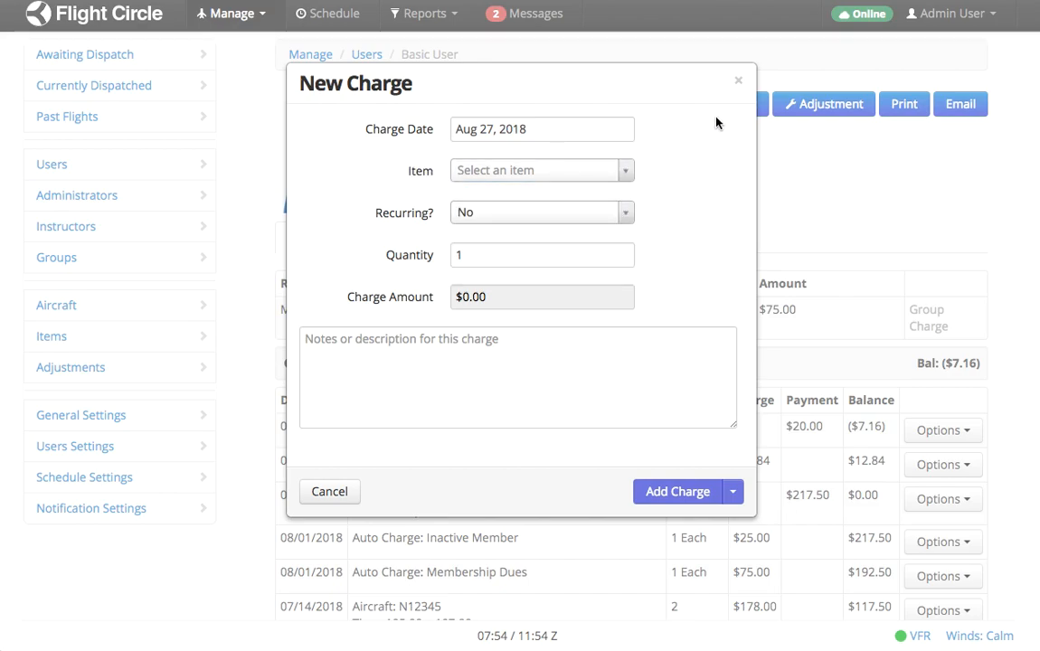
{"action": "left_click", "coordinate": [738, 81]}
{"action": "left_click", "coordinate": [361, 239]}
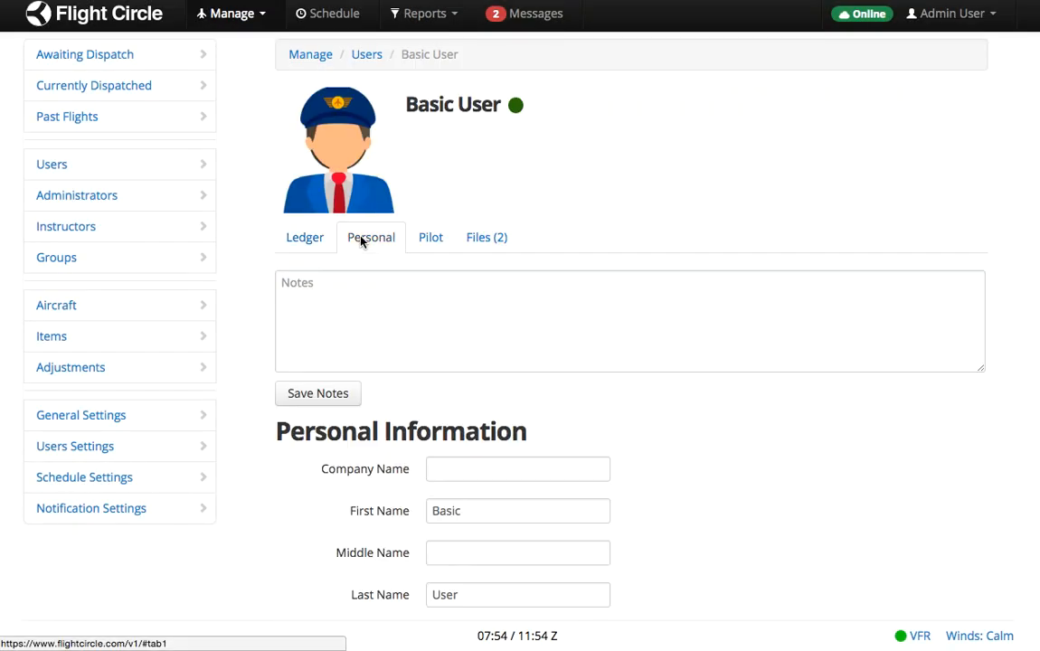
{"action": "scroll", "coordinate": [756, 440], "scroll_direction": "down", "scroll_amount": 2}
{"action": "scroll", "coordinate": [756, 440], "scroll_direction": "down", "scroll_amount": 2}
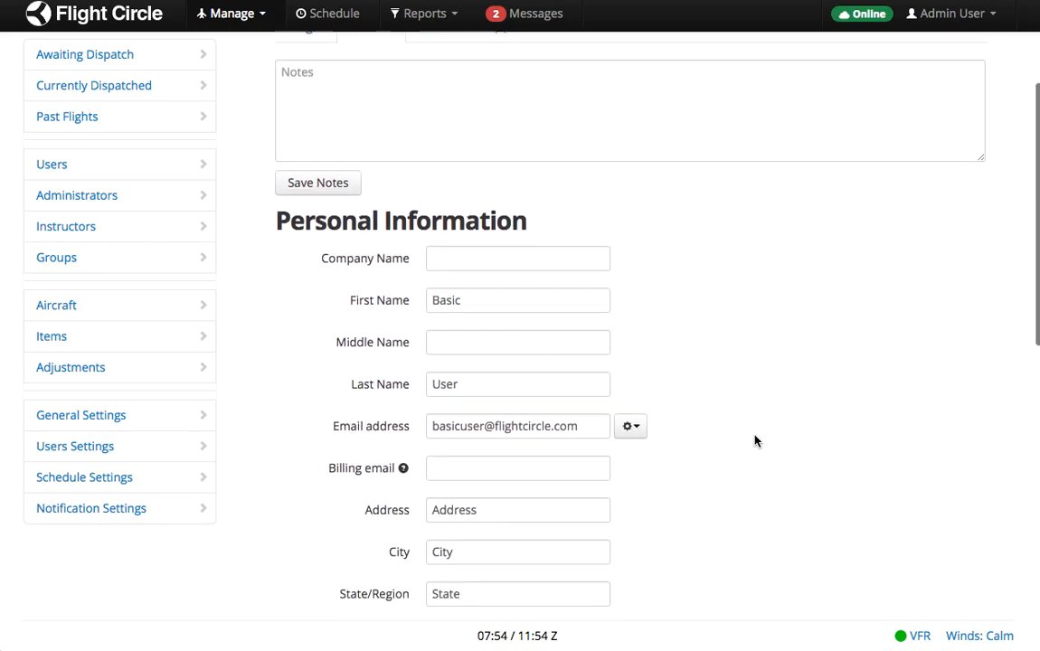
{"action": "scroll", "coordinate": [756, 441], "scroll_direction": "down", "scroll_amount": 10}
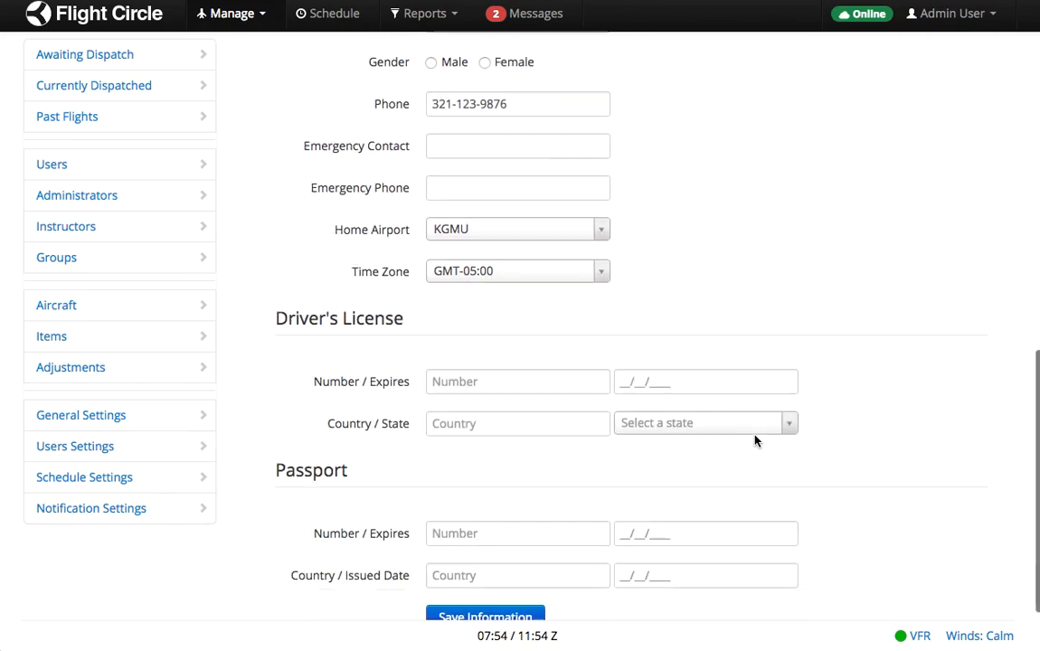
{"action": "scroll", "coordinate": [756, 441], "scroll_direction": "down", "scroll_amount": 2}
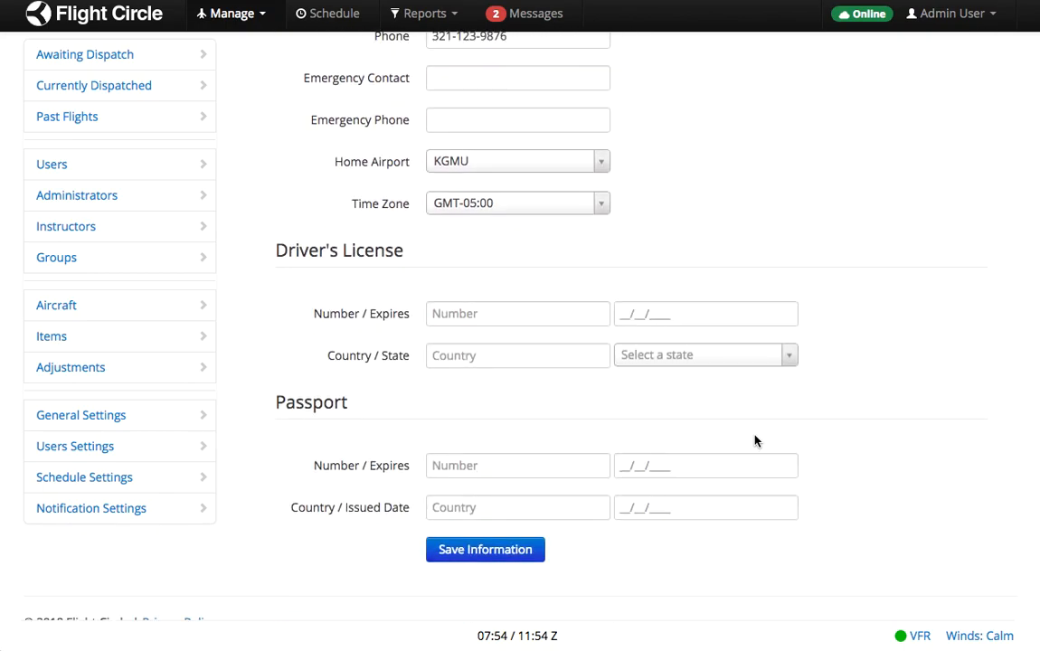
{"action": "scroll", "coordinate": [901, 297], "scroll_direction": "up", "scroll_amount": 9}
{"action": "scroll", "coordinate": [900, 298], "scroll_direction": "up", "scroll_amount": 9}
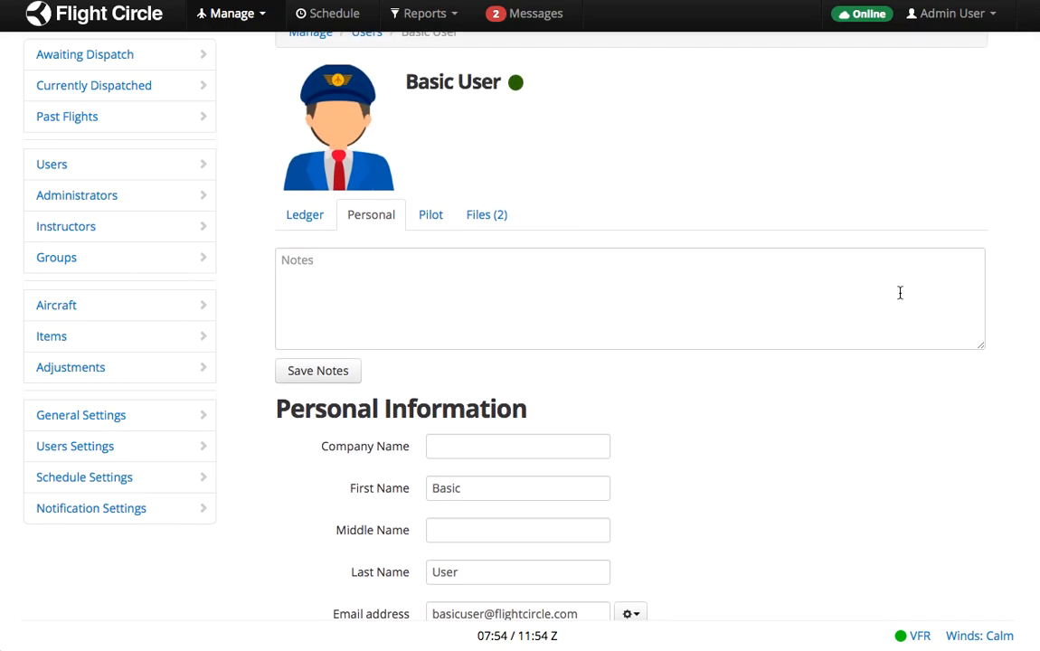
{"action": "scroll", "coordinate": [747, 367], "scroll_direction": "down", "scroll_amount": 2}
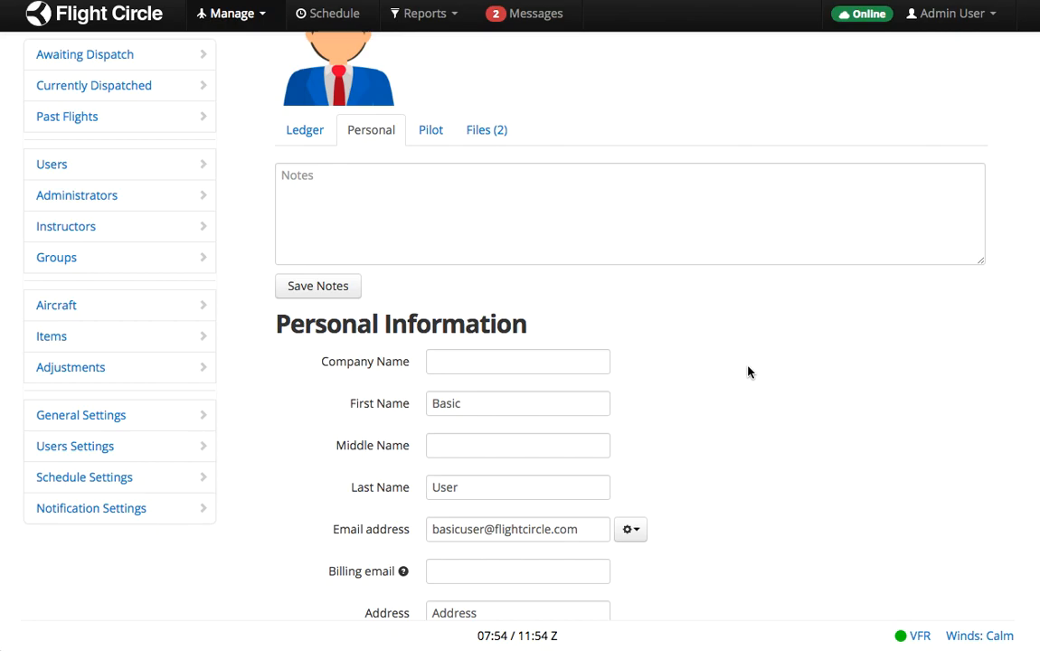
Review the Pilot tab's clearance, check-outs, currency and certificates, then view the Files (2) tab.
{"action": "left_click", "coordinate": [430, 140]}
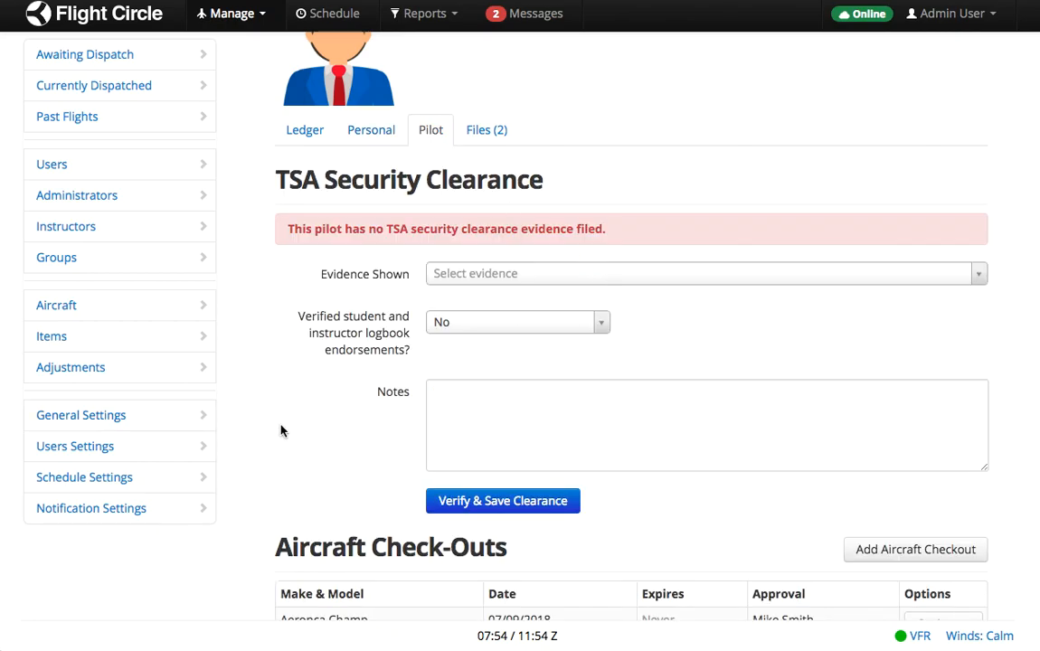
{"action": "scroll", "coordinate": [281, 432], "scroll_direction": "down", "scroll_amount": 3}
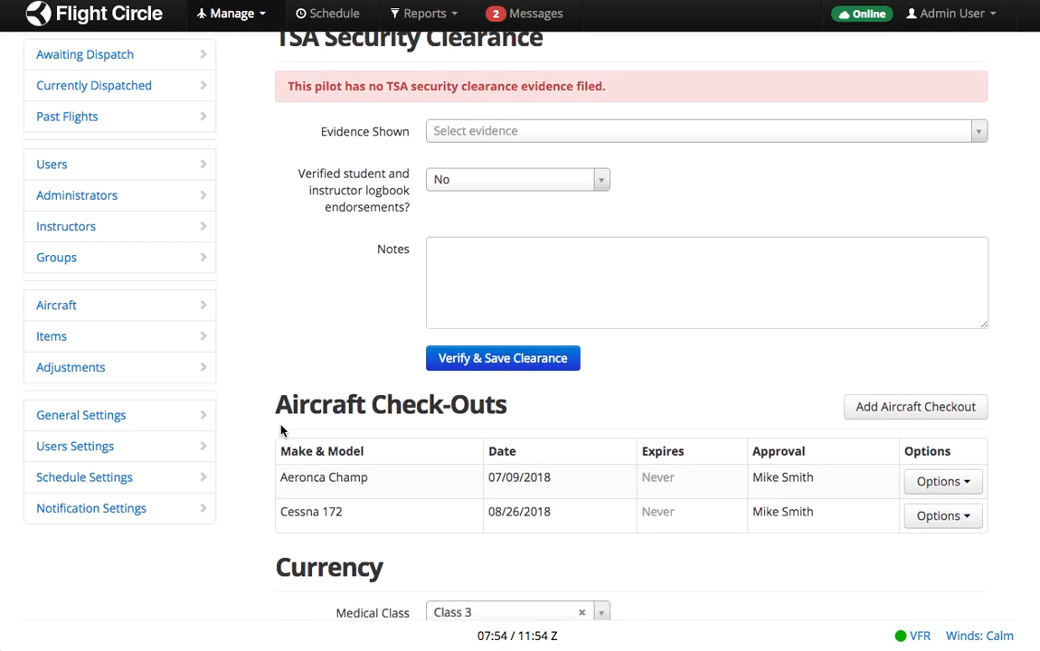
{"action": "scroll", "coordinate": [257, 411], "scroll_direction": "down", "scroll_amount": 6}
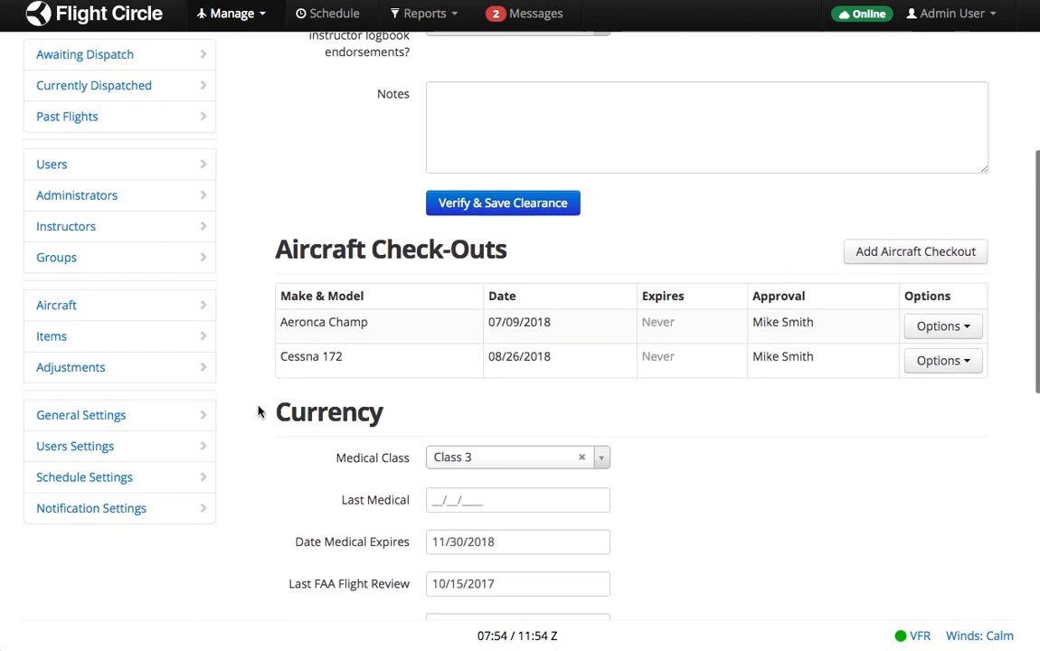
{"action": "scroll", "coordinate": [258, 412], "scroll_direction": "down", "scroll_amount": 2}
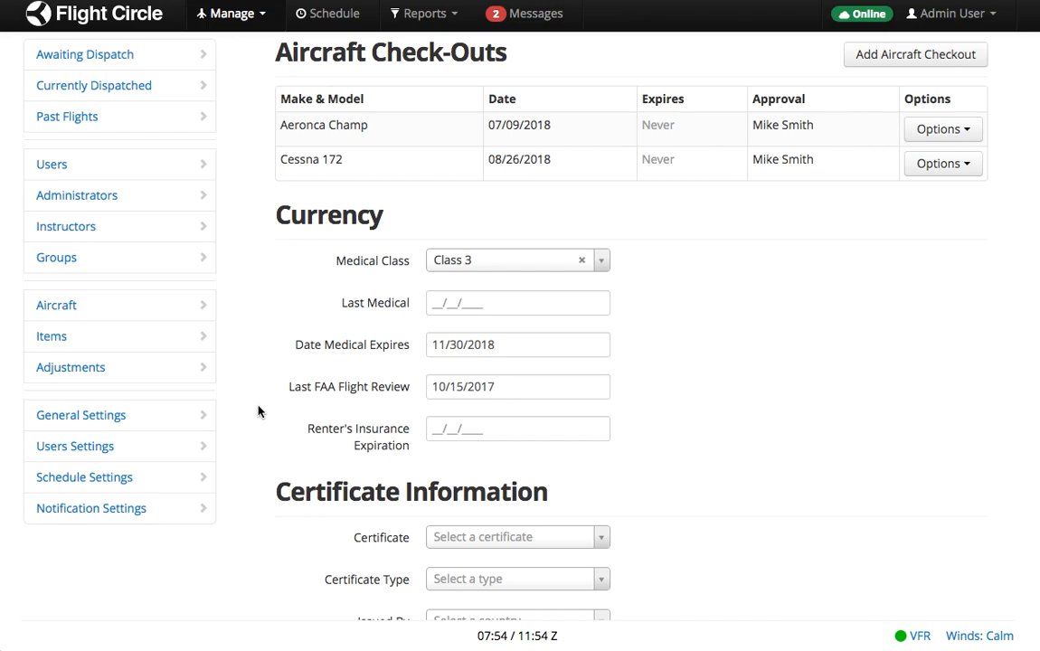
{"action": "scroll", "coordinate": [258, 412], "scroll_direction": "down", "scroll_amount": 5}
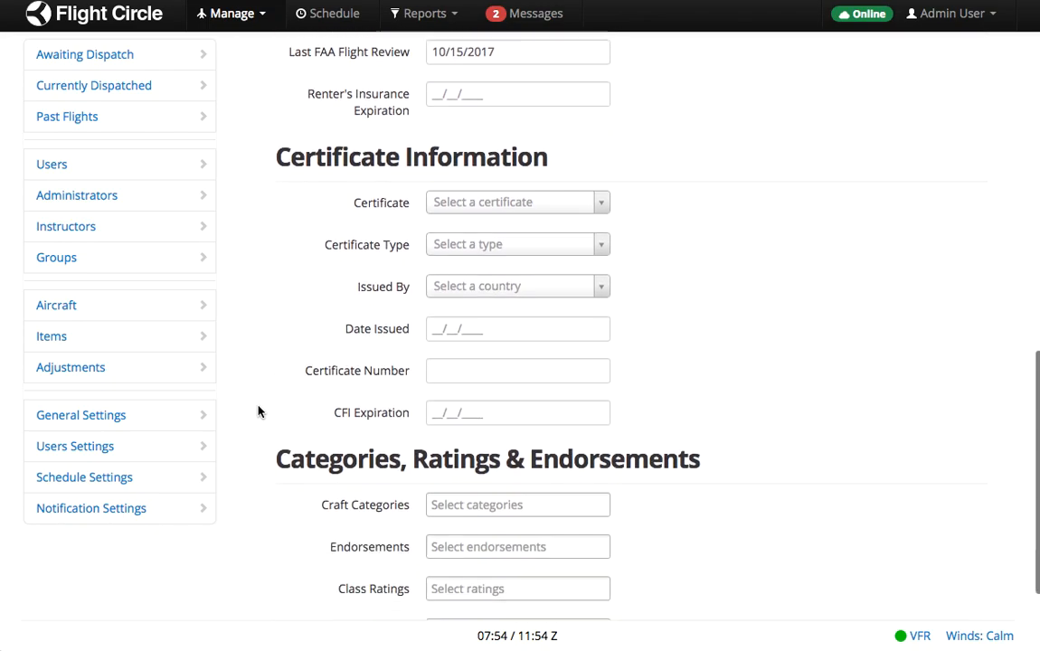
{"action": "scroll", "coordinate": [258, 412], "scroll_direction": "down", "scroll_amount": 2}
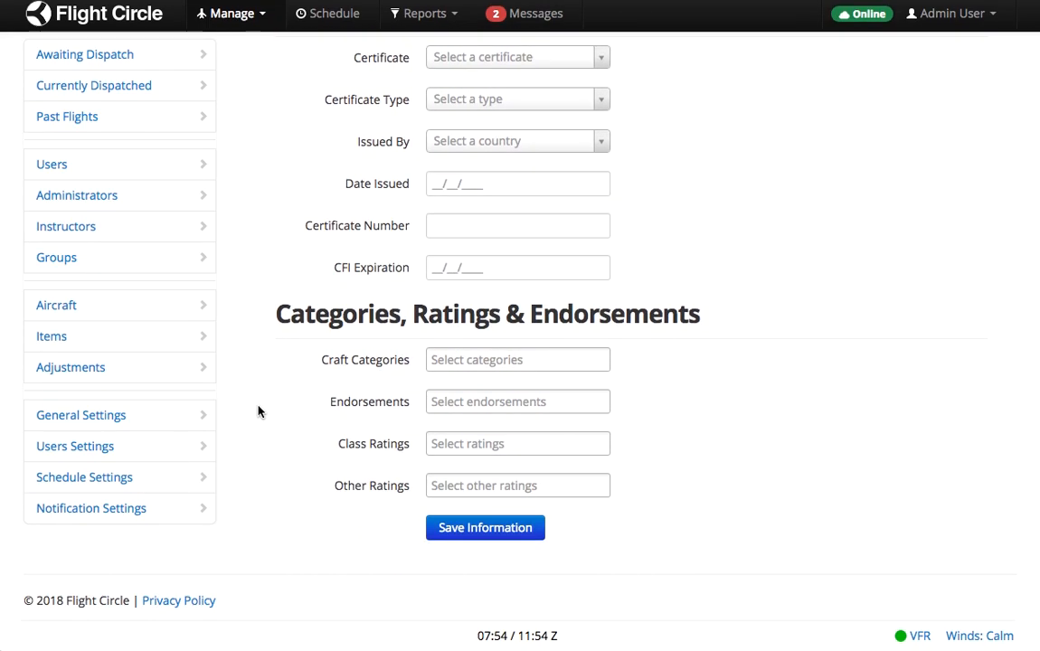
{"action": "scroll", "coordinate": [257, 412], "scroll_direction": "up", "scroll_amount": 15}
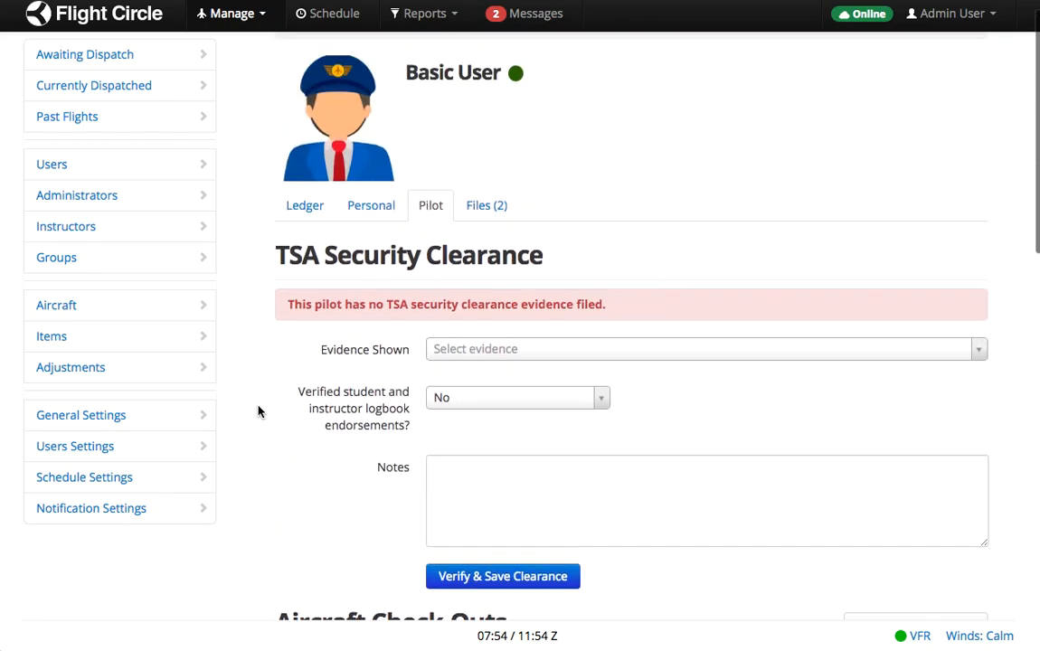
{"action": "left_click", "coordinate": [492, 241]}
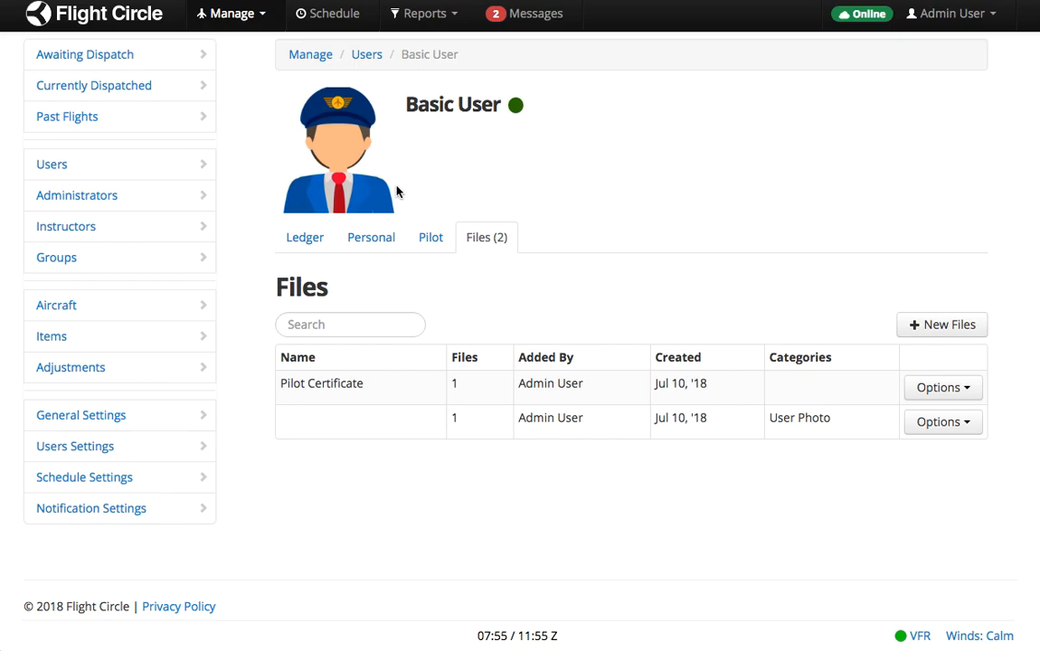
Create a 15:00 reservation on the schedule for Basic User in Cessna 172 N98765.
{"action": "left_click", "coordinate": [336, 18]}
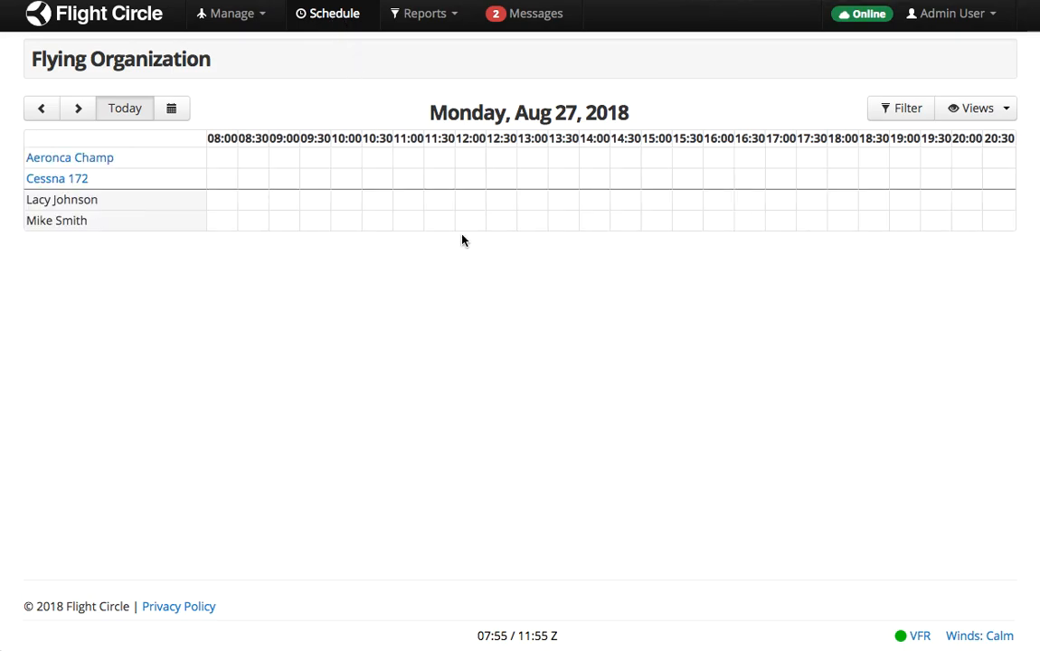
{"action": "left_click", "coordinate": [658, 170]}
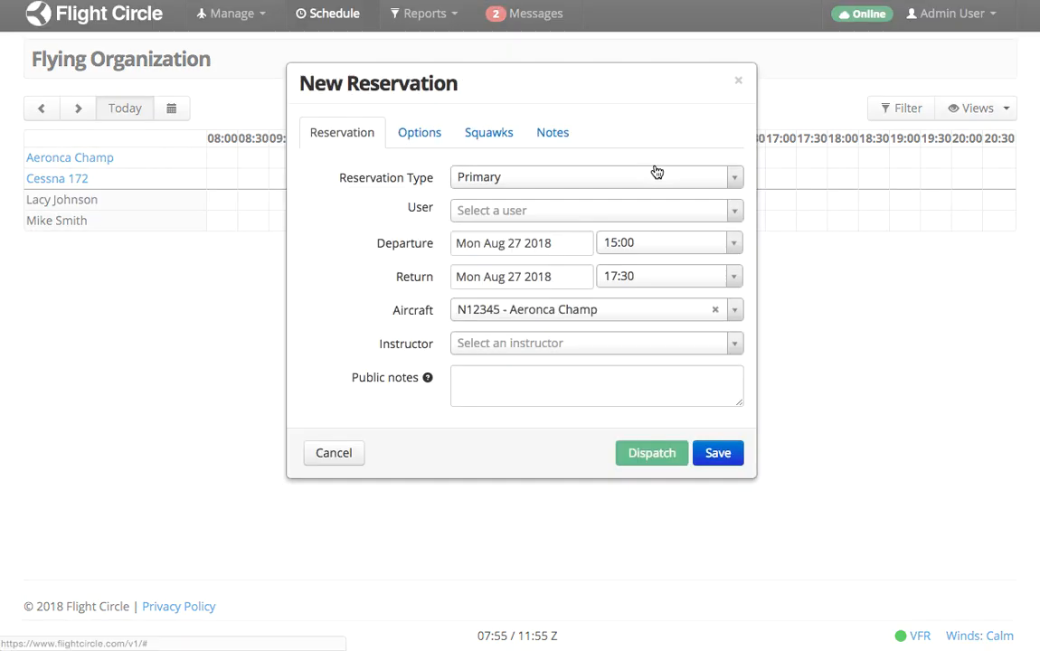
{"action": "left_click", "coordinate": [541, 218]}
{"action": "type", "text": "bas"}
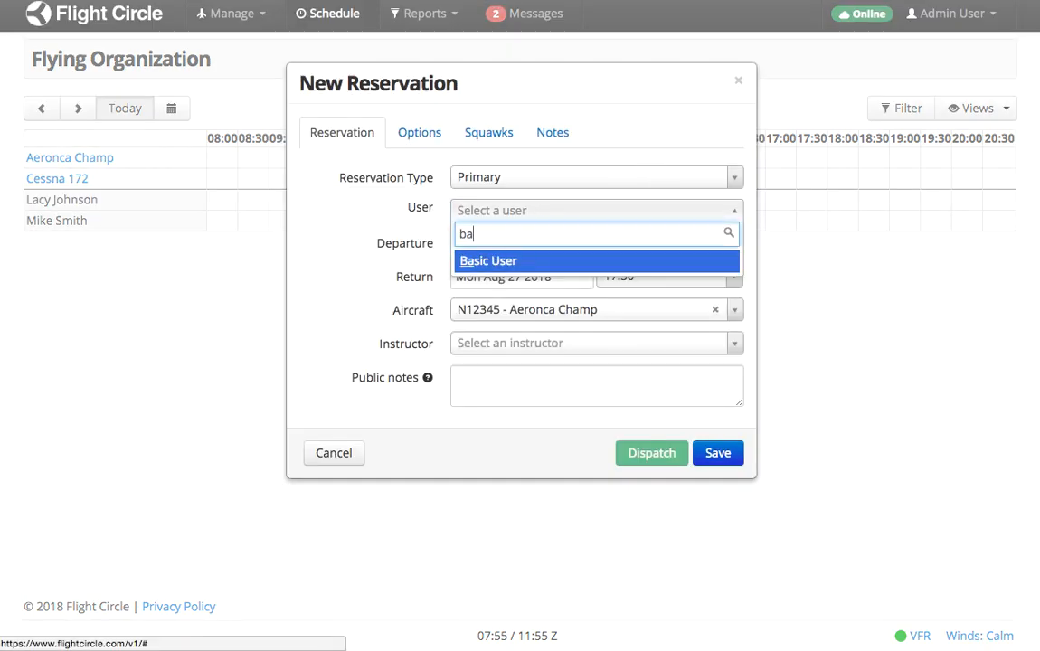
{"action": "left_click", "coordinate": [522, 261]}
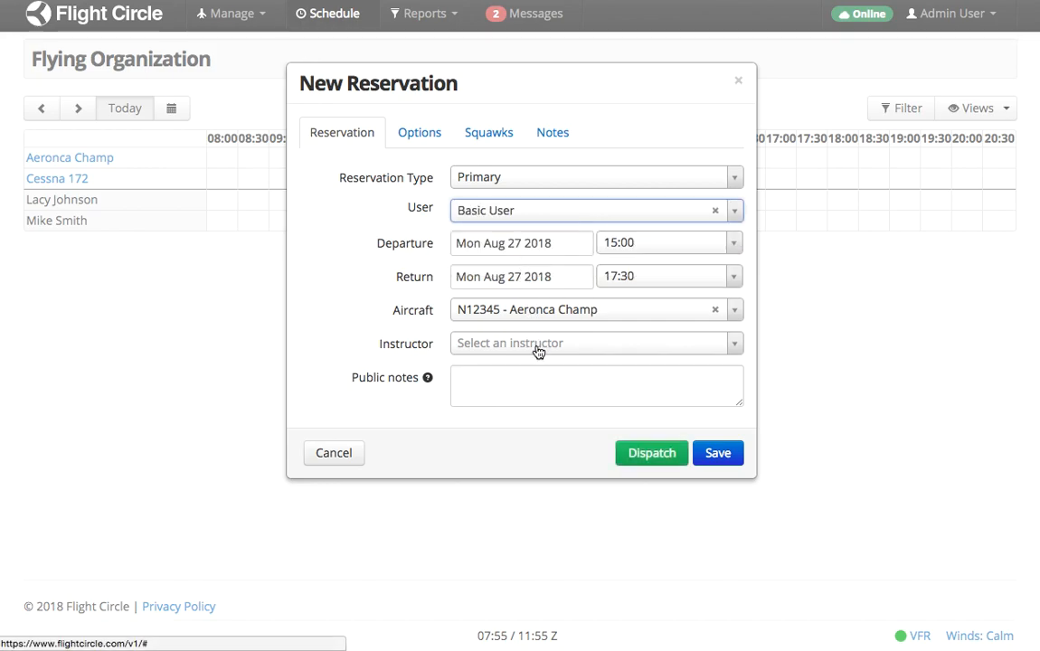
{"action": "left_click", "coordinate": [517, 314]}
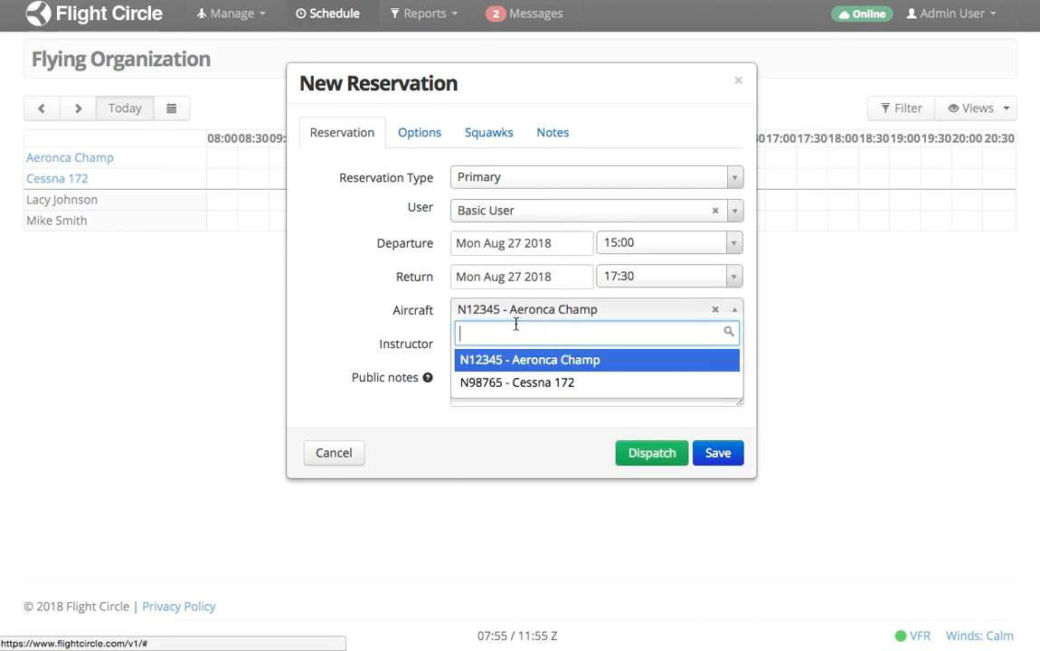
{"action": "left_click", "coordinate": [522, 383]}
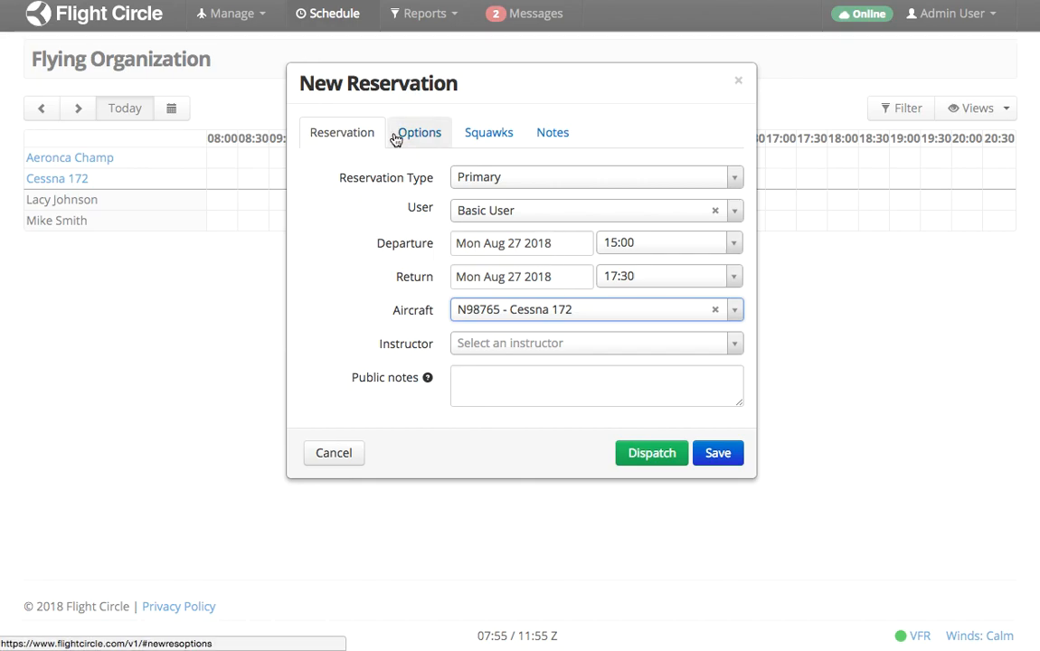
Turn off pilot notification, review squawks and notes, and return to the Reservation tab.
{"action": "left_click", "coordinate": [425, 140]}
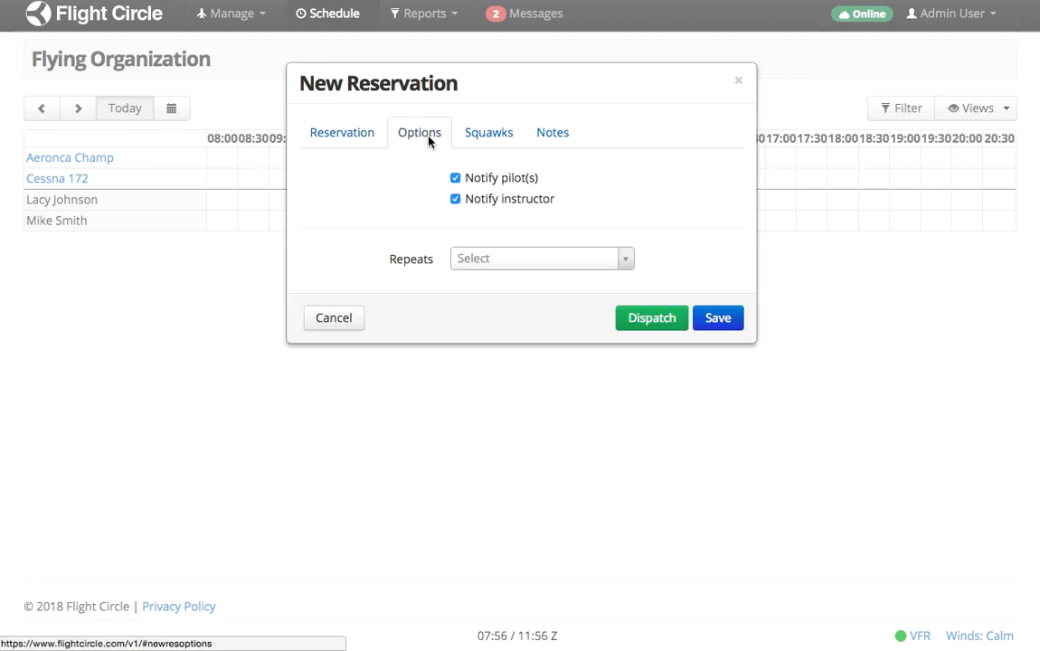
{"action": "left_click", "coordinate": [456, 179]}
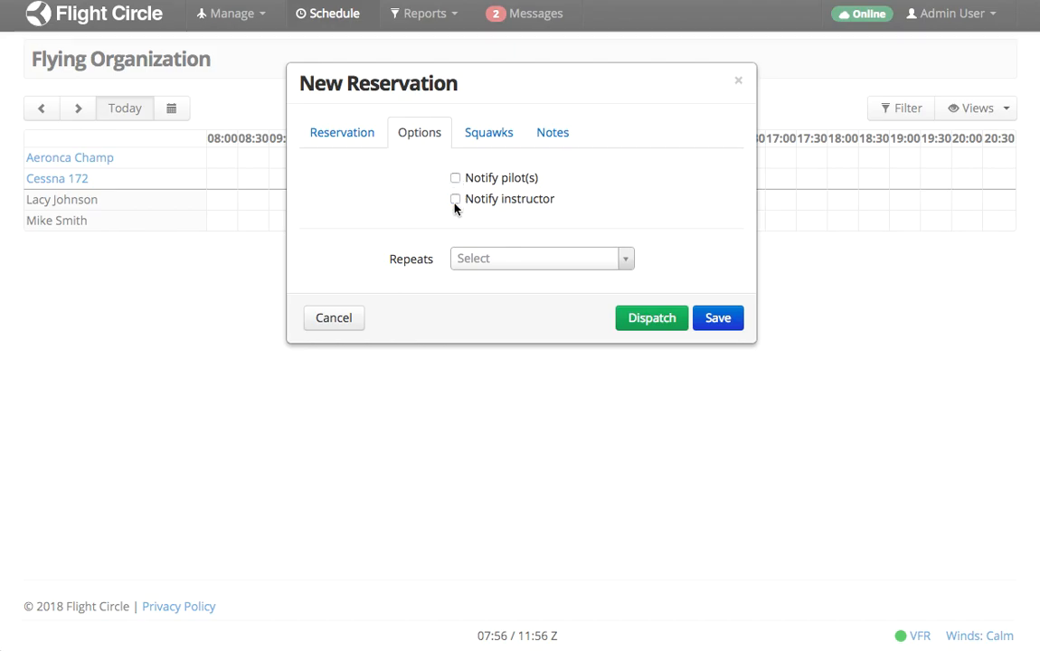
{"action": "left_click", "coordinate": [488, 140]}
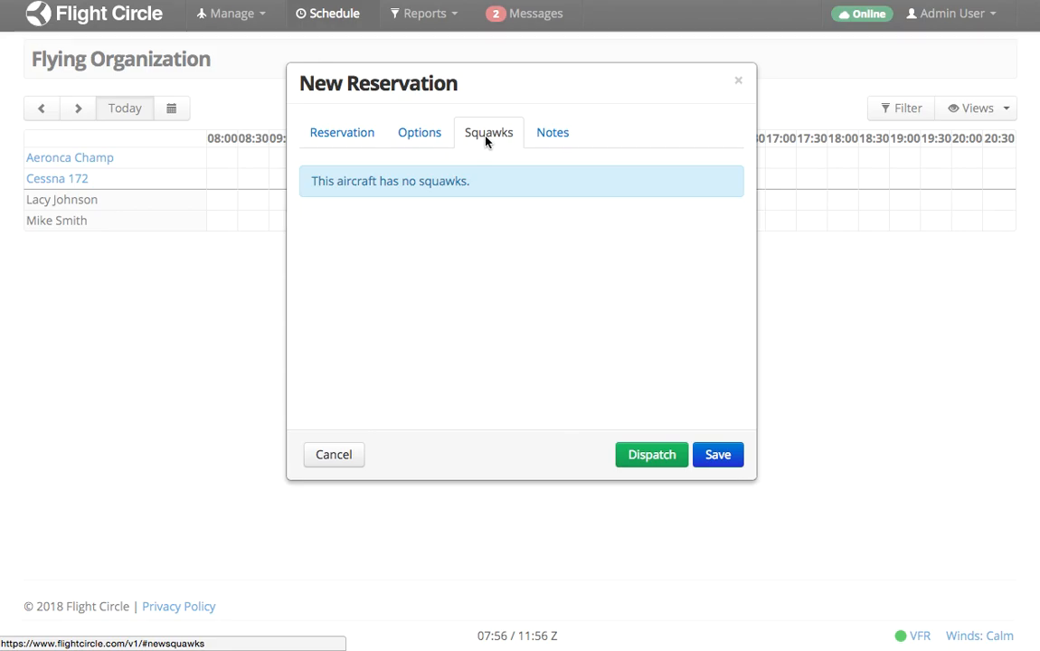
{"action": "left_click", "coordinate": [551, 135]}
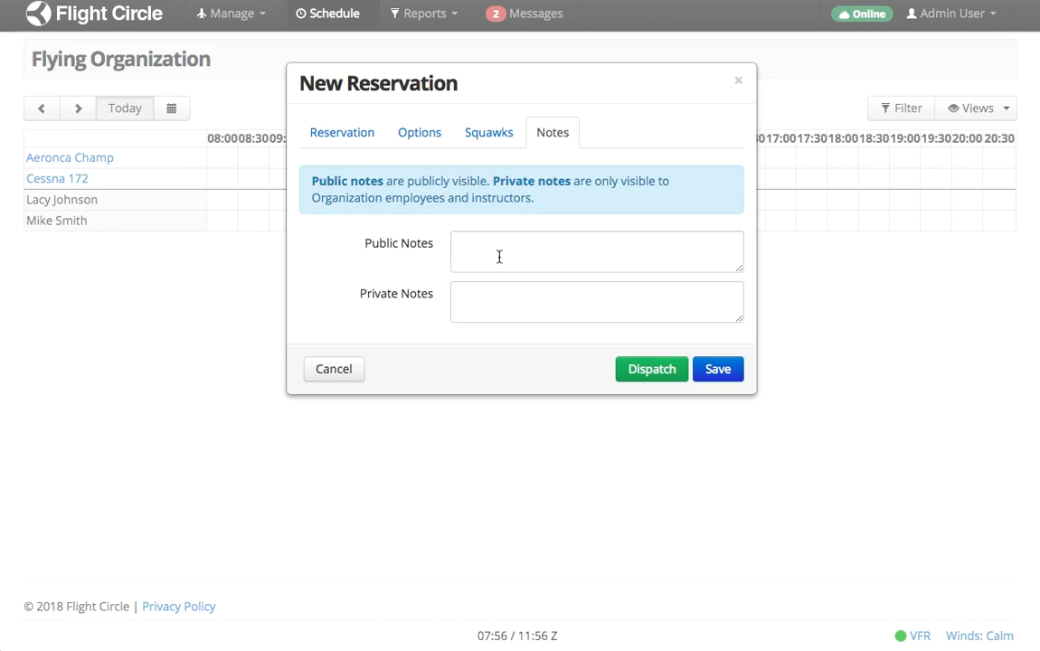
{"action": "left_click", "coordinate": [501, 306]}
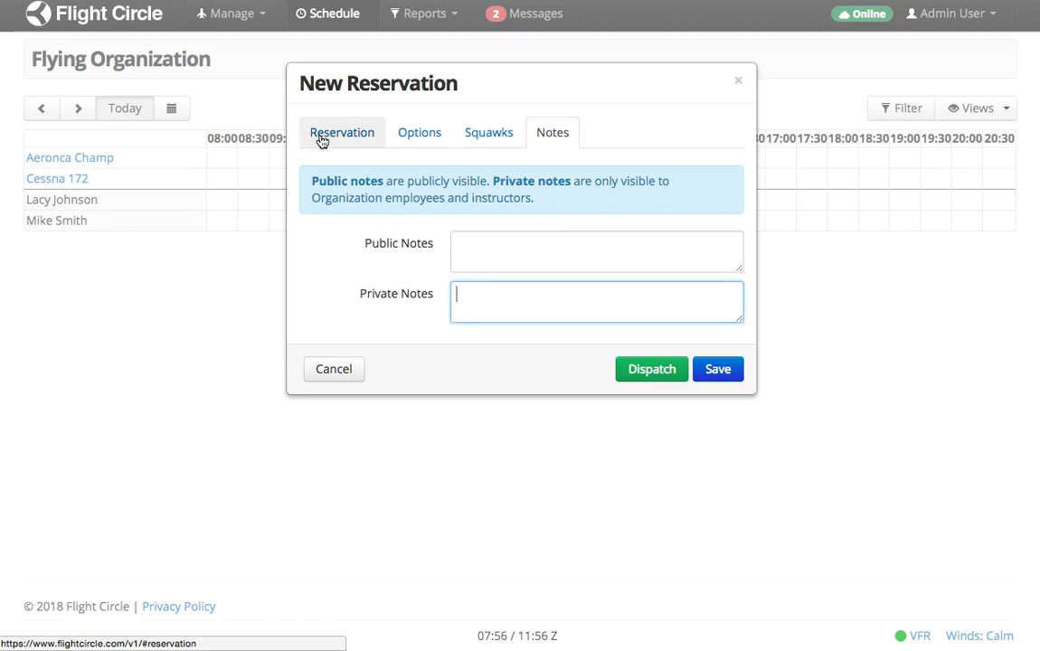
{"action": "left_click", "coordinate": [319, 135]}
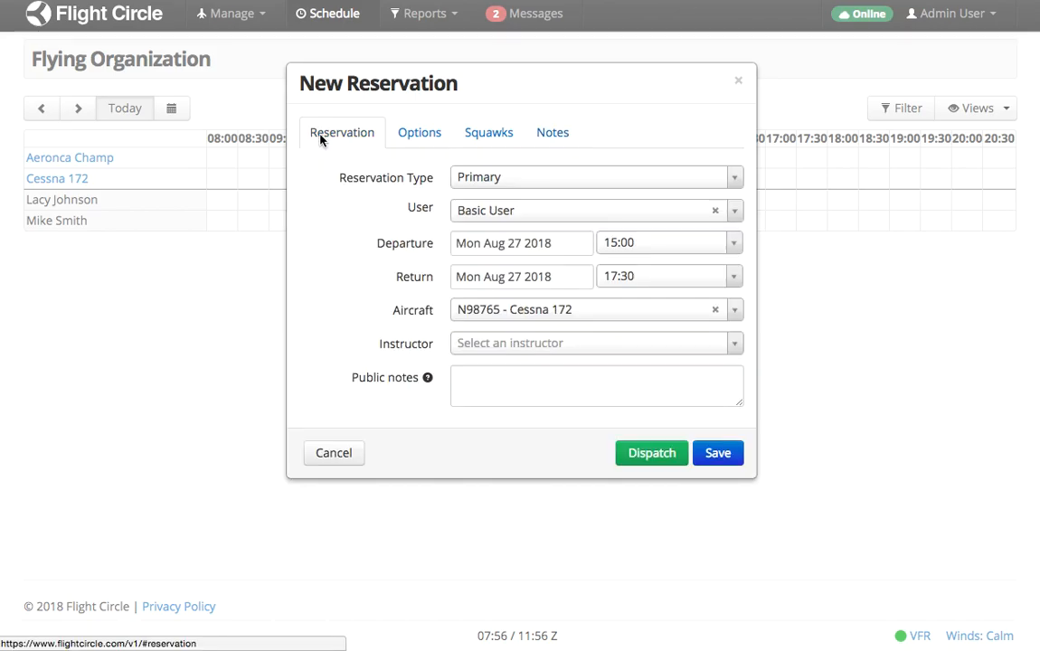
Save the 15:00 Cessna 172 reservation for Basic User and confirm its dispatch.
{"action": "left_click", "coordinate": [729, 455]}
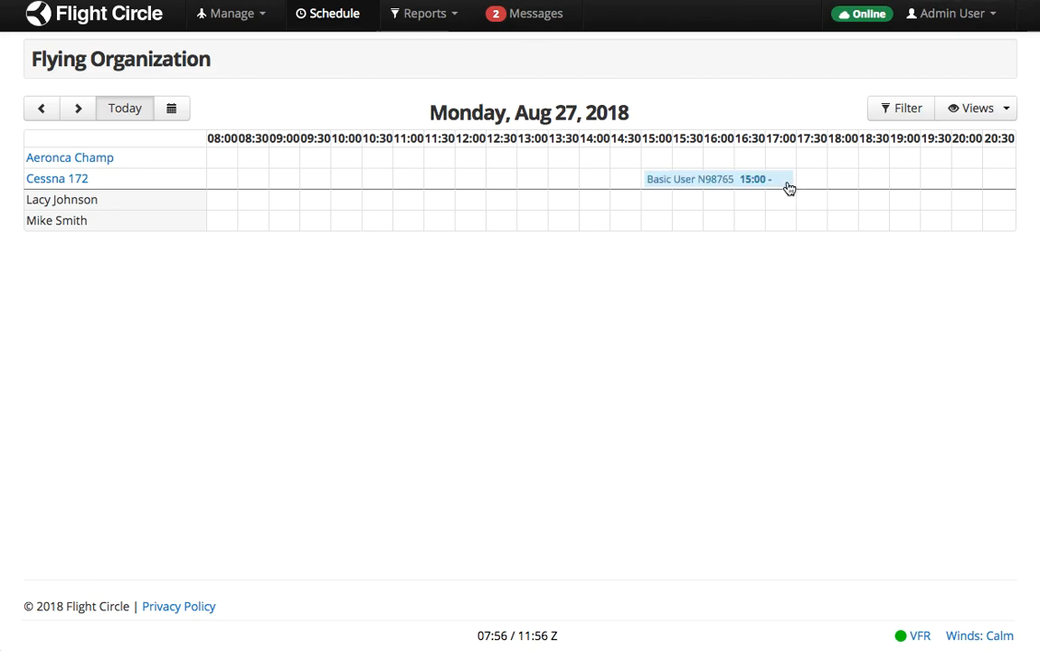
{"action": "mouse_move", "coordinate": [760, 188]}
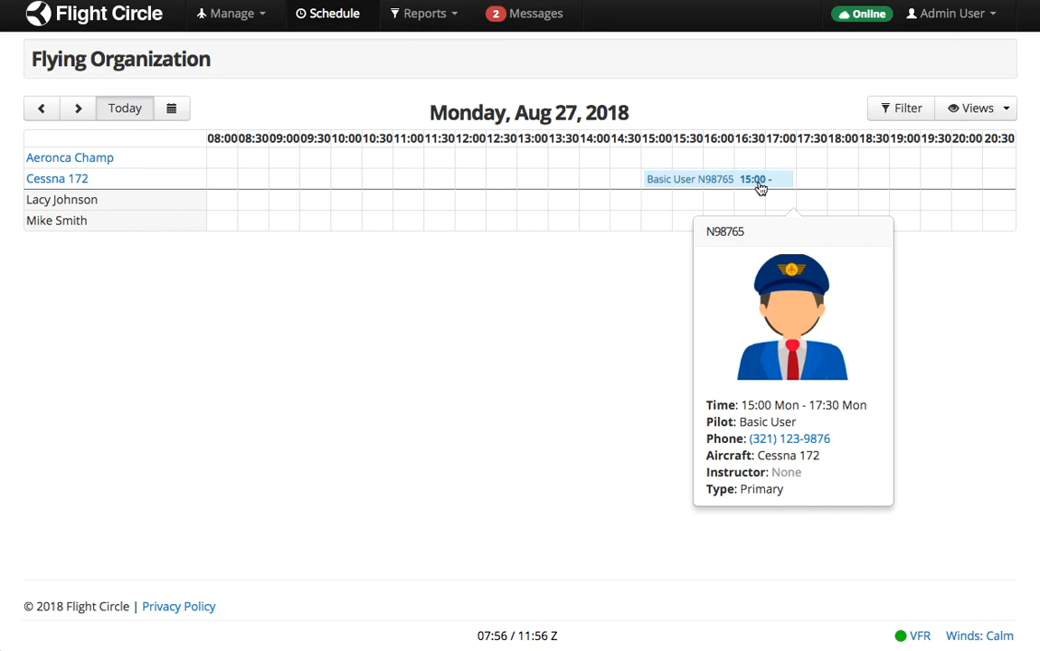
{"action": "left_click", "coordinate": [760, 187]}
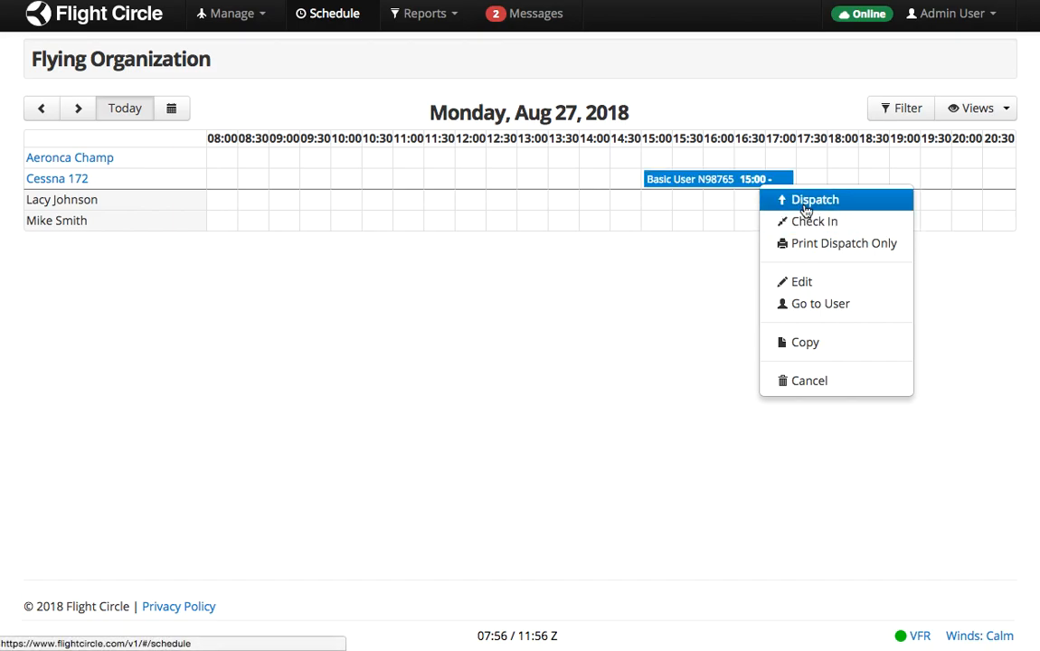
{"action": "left_click", "coordinate": [805, 201]}
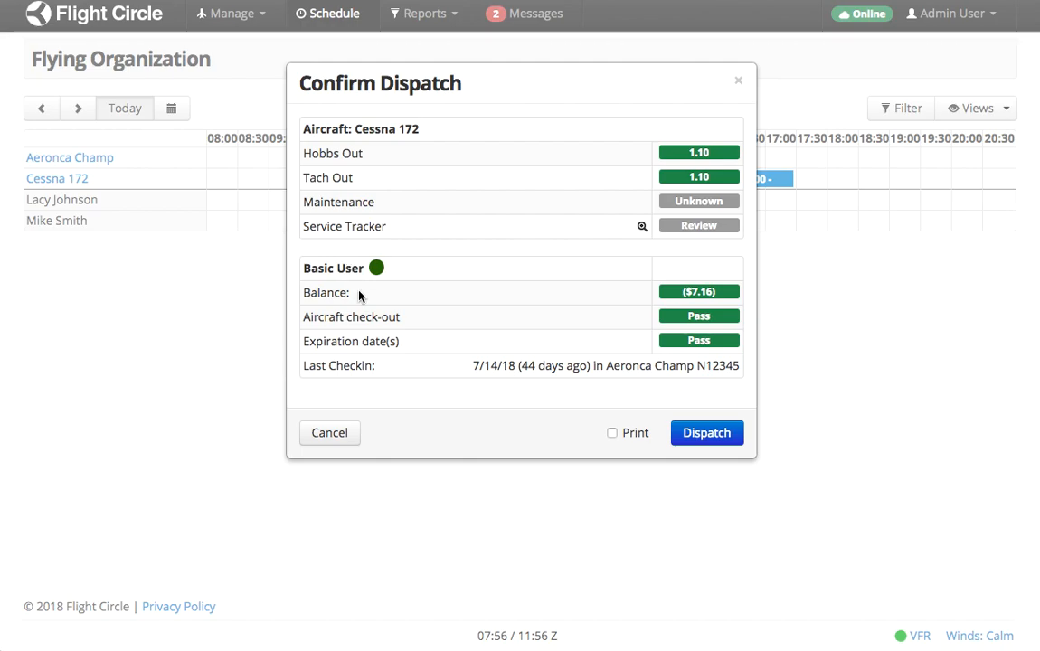
{"action": "left_click", "coordinate": [707, 434]}
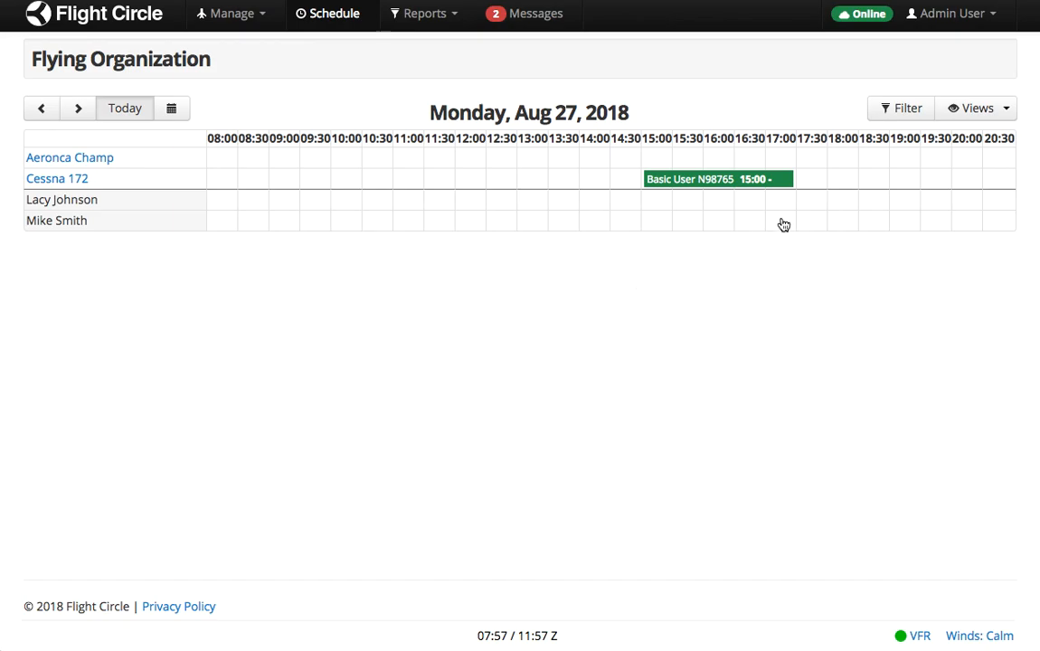
Start check-in, enter Hobbs and Tach of 3.10, and advance past Oil Added and adjustments.
{"action": "left_click", "coordinate": [716, 187]}
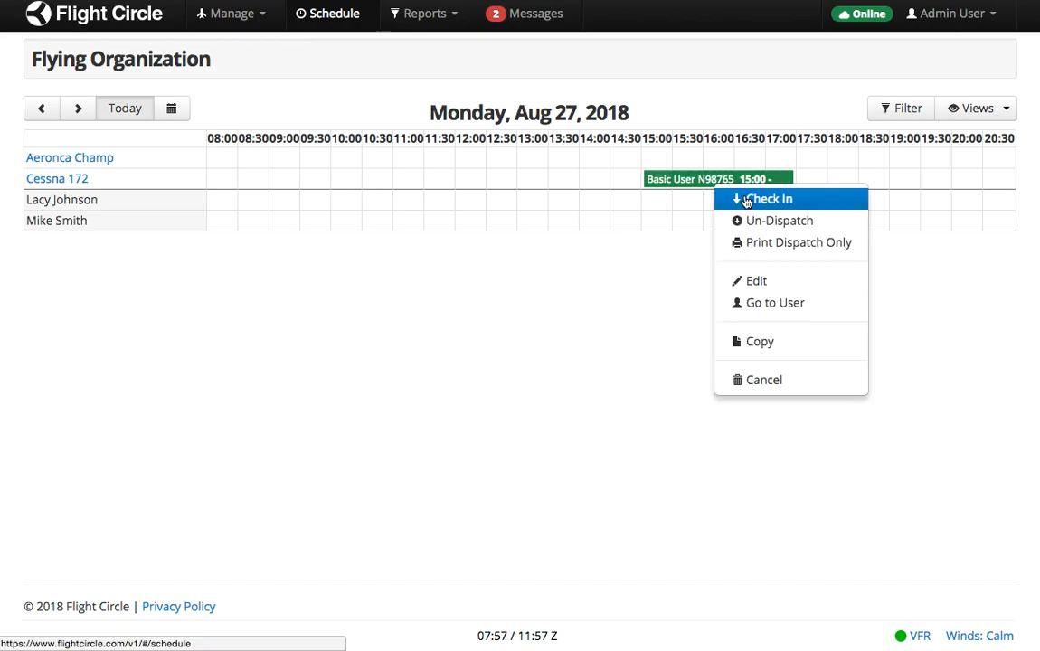
{"action": "left_click", "coordinate": [745, 200]}
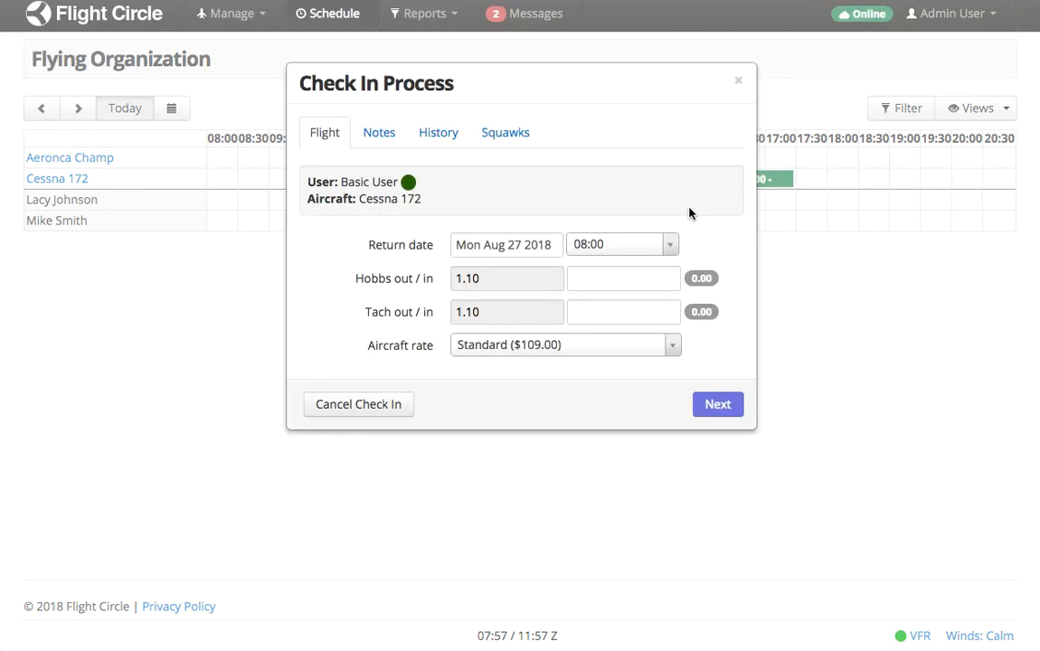
{"action": "left_click", "coordinate": [590, 280]}
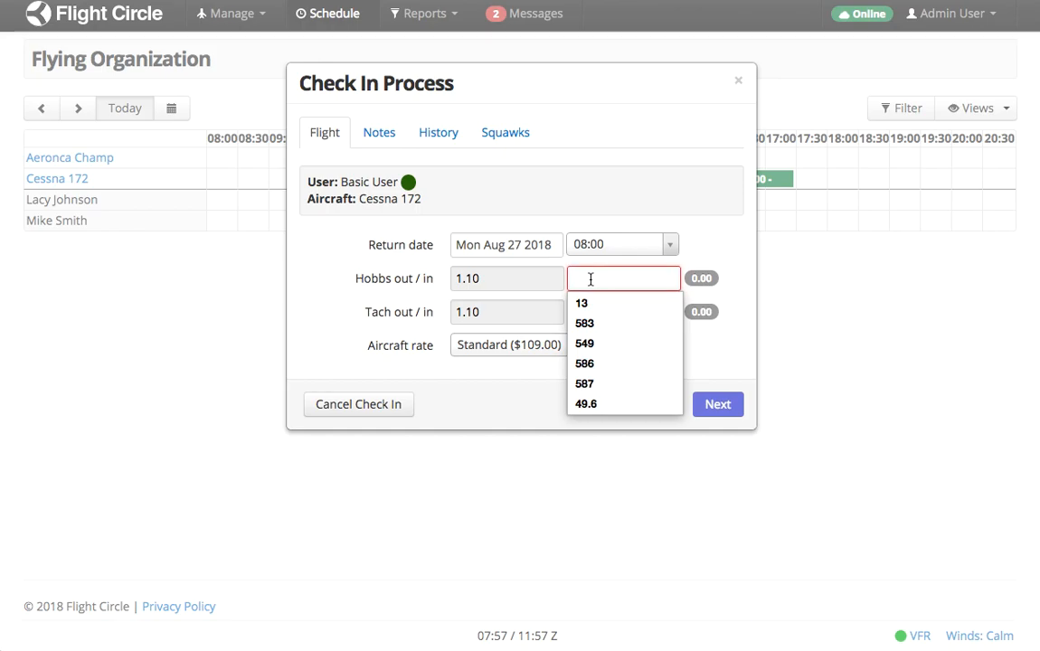
{"action": "type", "text": "3.10"}
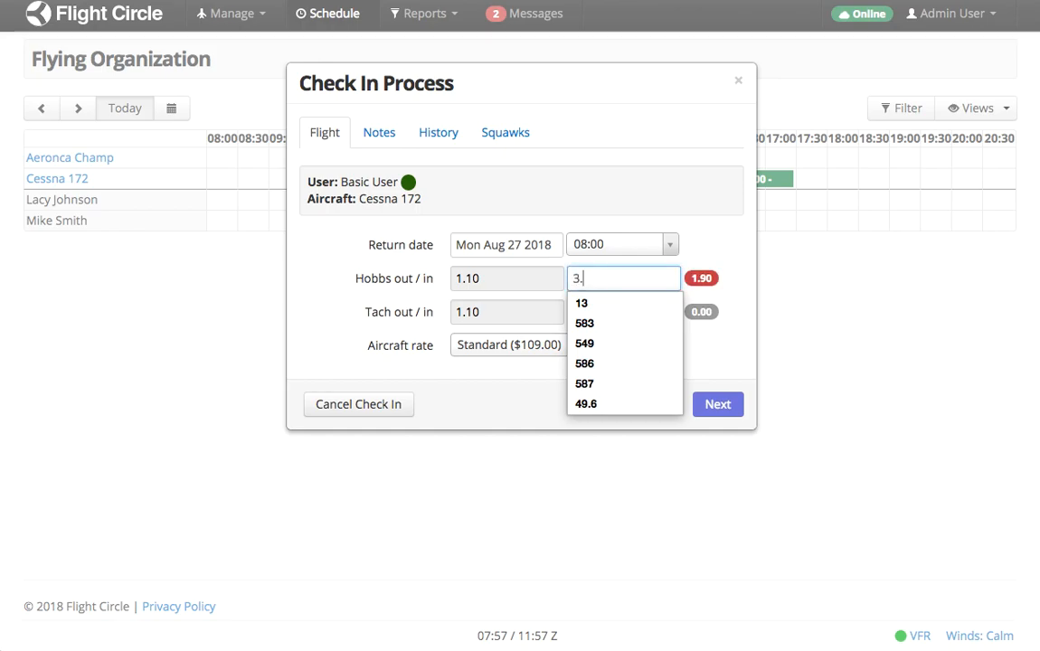
{"action": "key", "text": "Tab"}
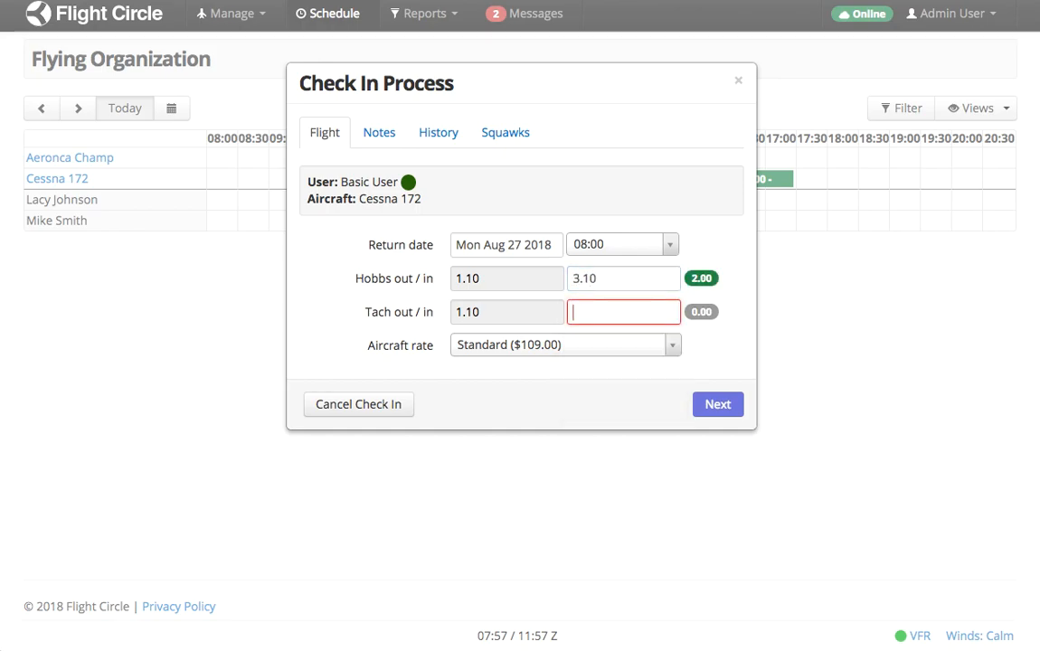
{"action": "type", "text": "3.10"}
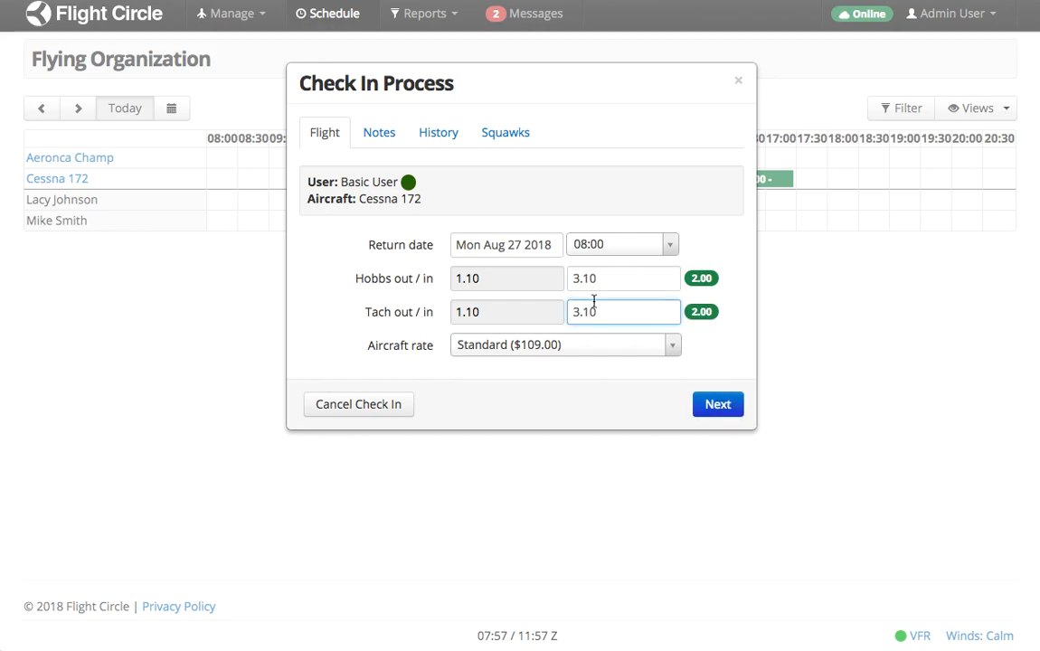
{"action": "left_click", "coordinate": [716, 404]}
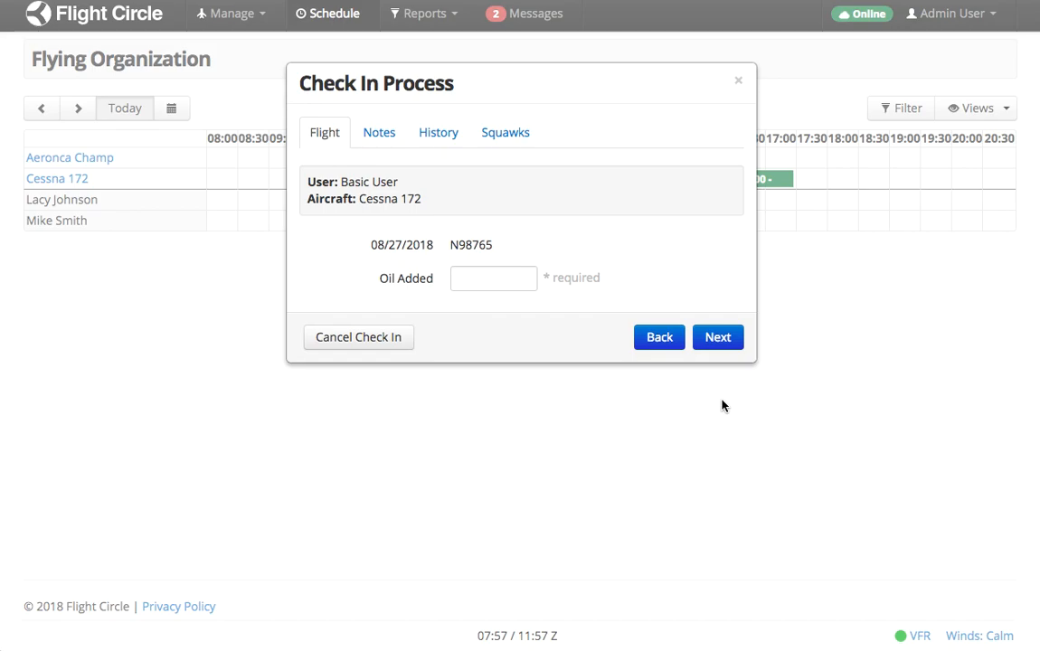
{"action": "left_click", "coordinate": [733, 340]}
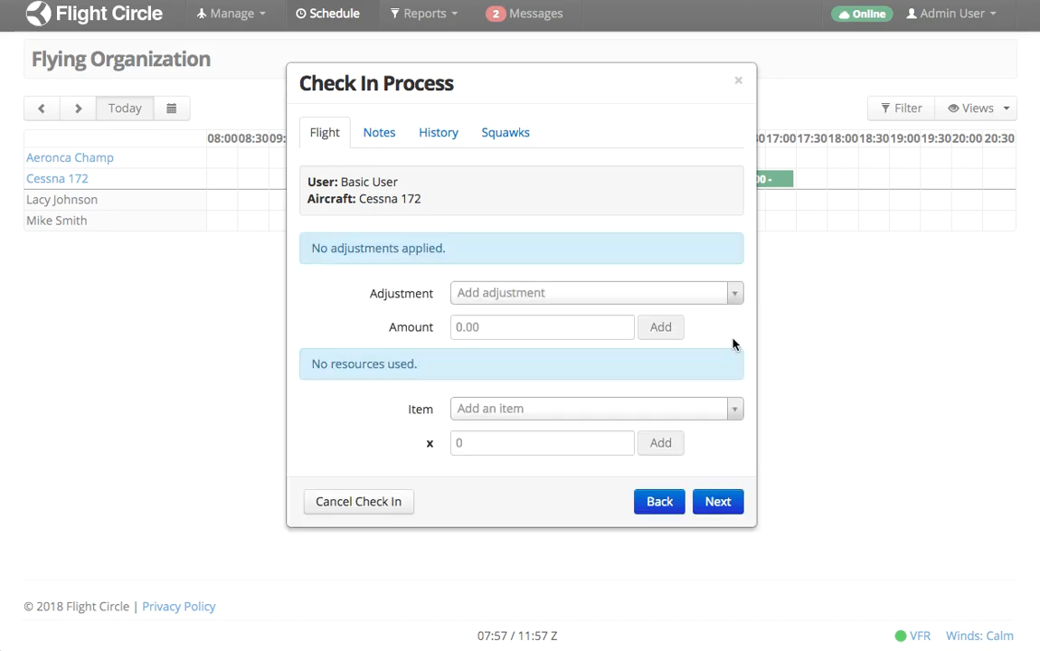
{"action": "left_click", "coordinate": [706, 501]}
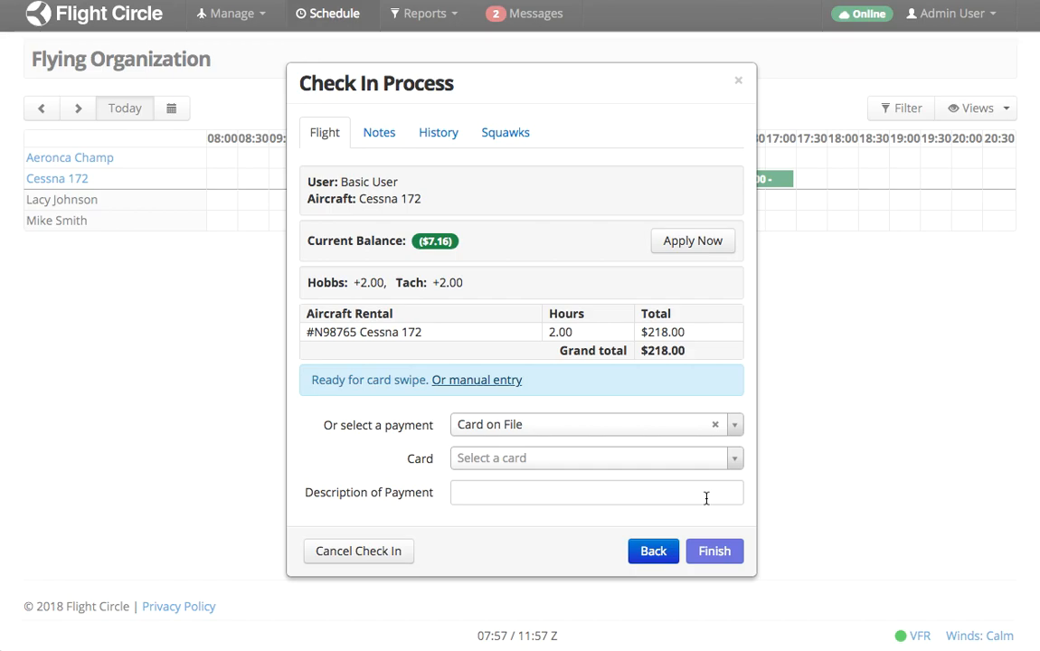
Charge the $218.00 rental to Pay Later / On Account, finish, and return to the schedule.
{"action": "scroll", "coordinate": [627, 161], "scroll_direction": "down", "scroll_amount": 1}
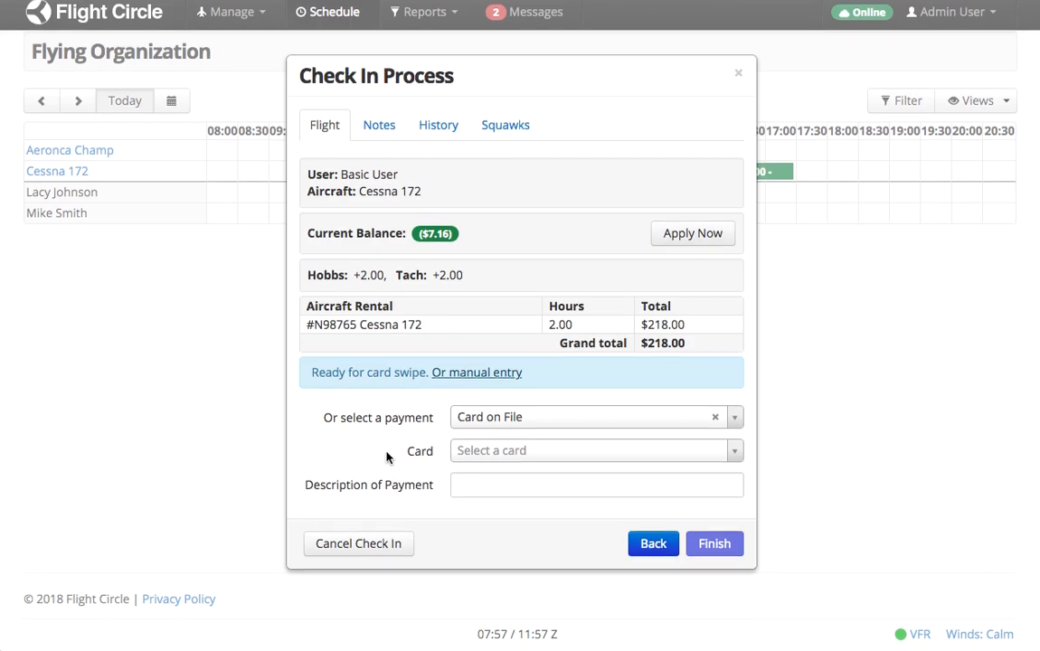
{"action": "left_click", "coordinate": [511, 423]}
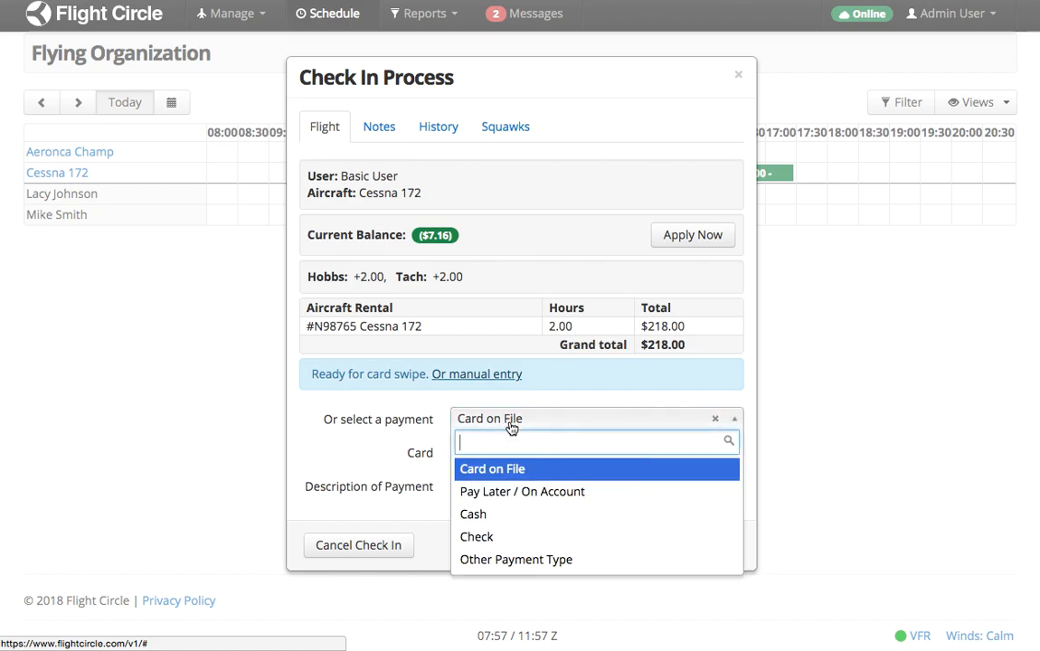
{"action": "left_click", "coordinate": [506, 491]}
{"action": "left_click", "coordinate": [719, 482]}
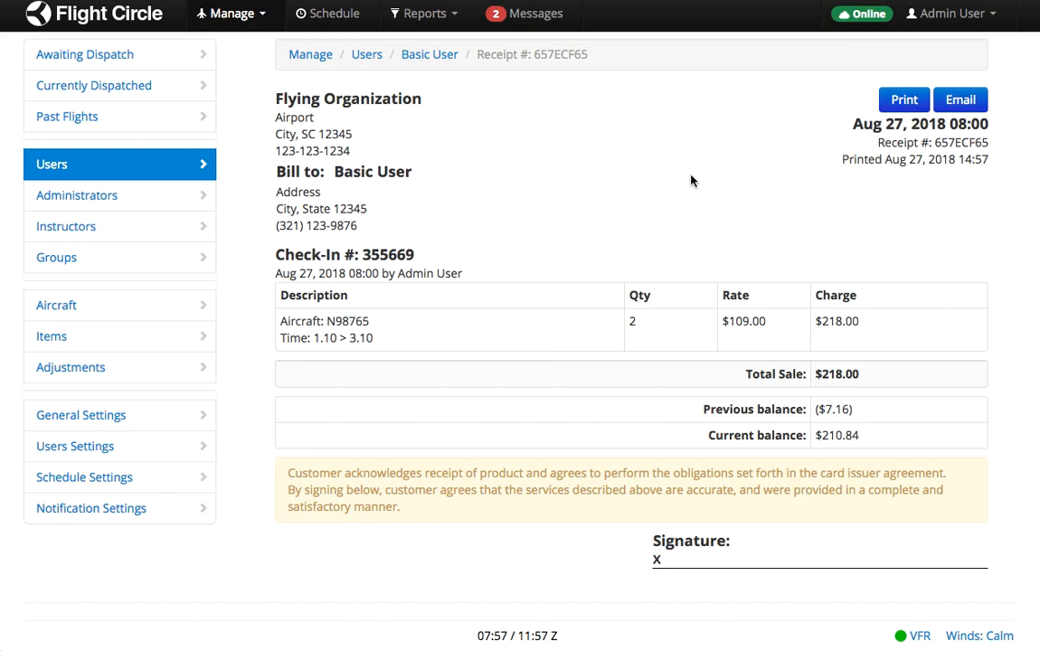
{"action": "left_click", "coordinate": [334, 22]}
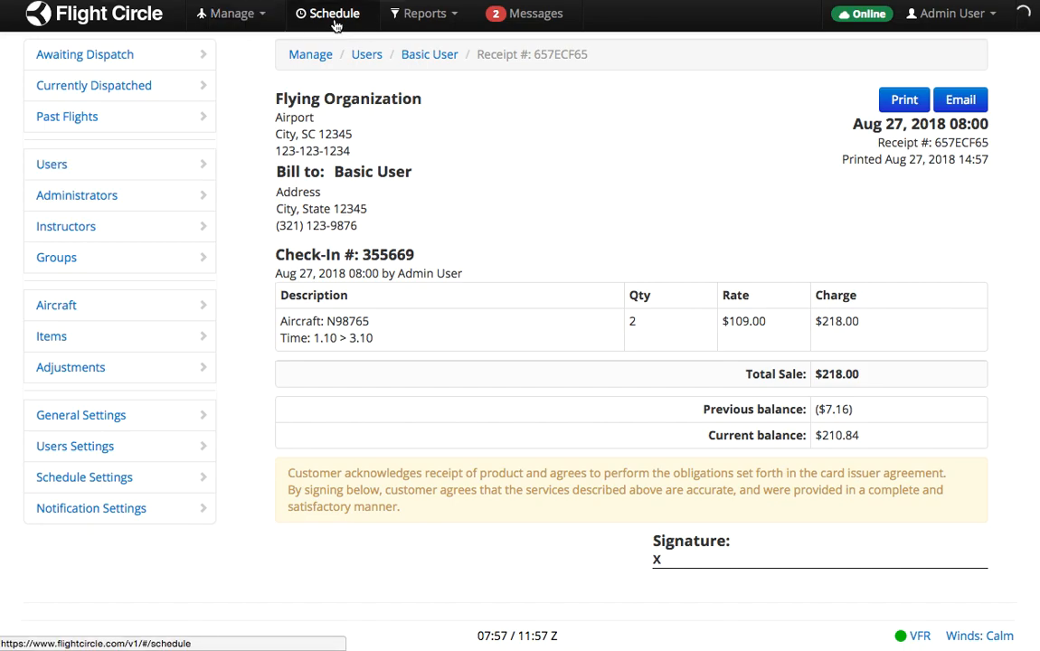